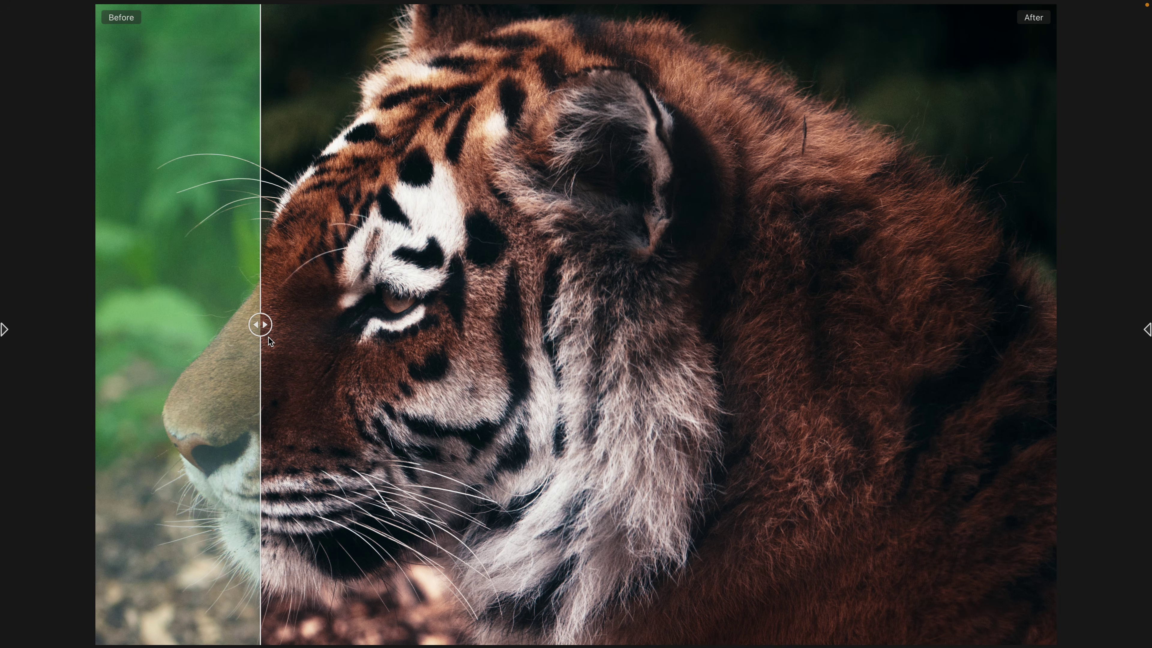
Compare the tiger portrait before and after grading across its face up to the eye, and exit full screen
left_click_drag(265, 334, 359, 441)
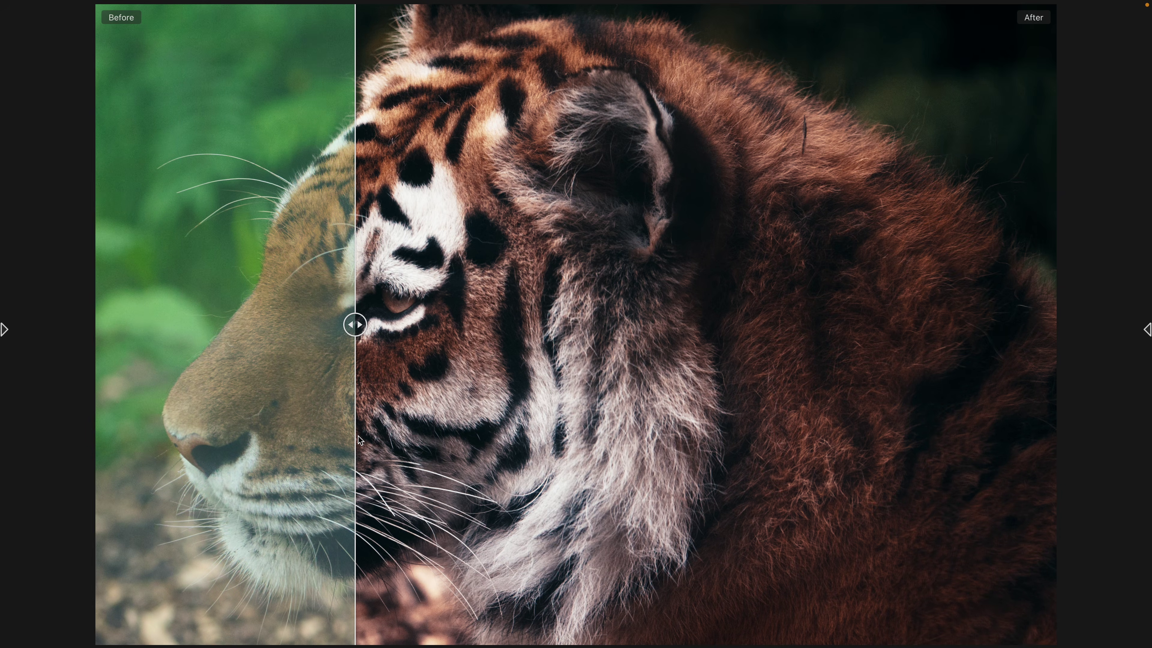
key("super+ctrl+f")
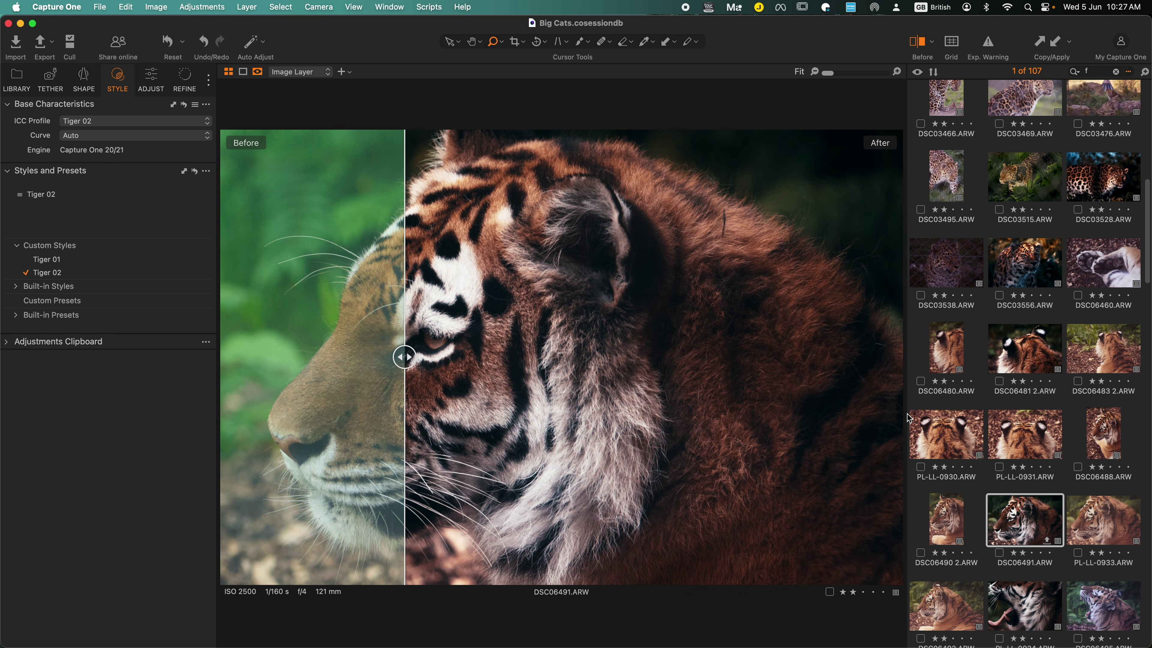
Compare the before and after versions of the leopard photos DSC03528.ARW and DSC03476.ARW with the split divider
left_click_drag(909, 418, 639, 419)
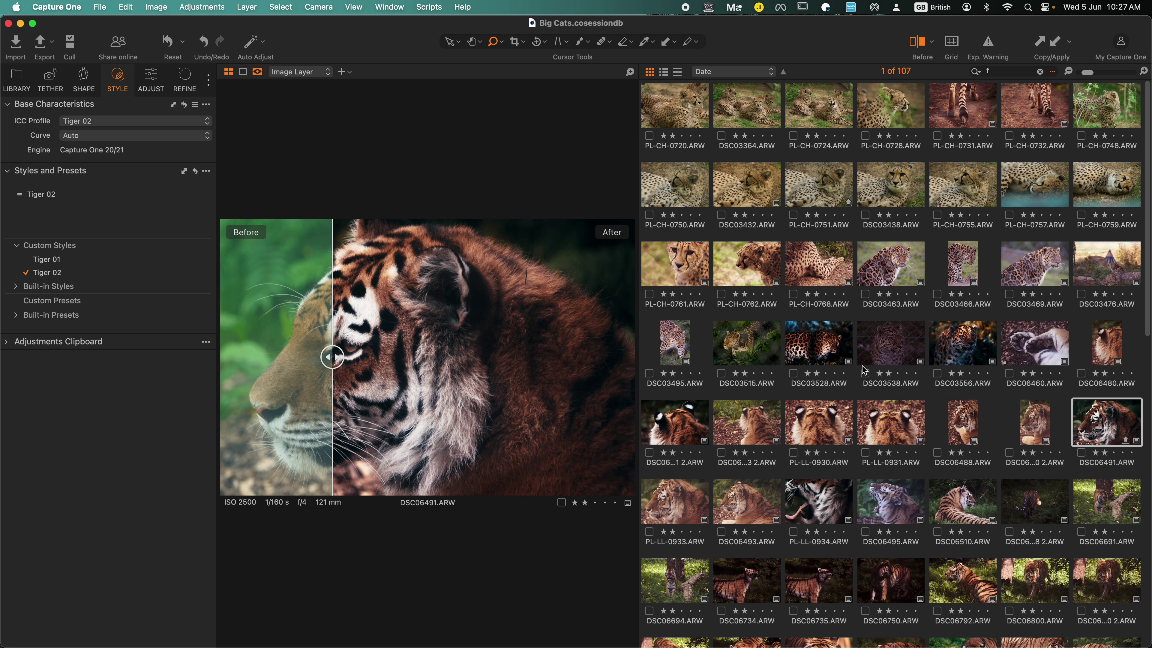
left_click(829, 354)
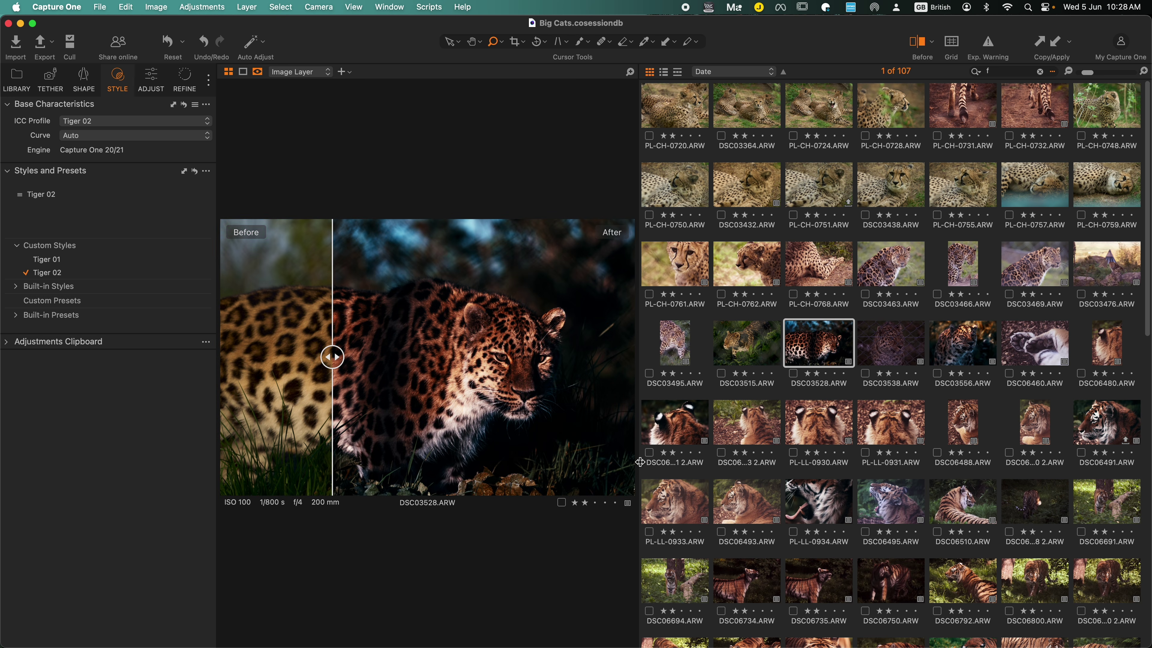
left_click_drag(640, 465, 951, 454)
left_click_drag(417, 357, 592, 437)
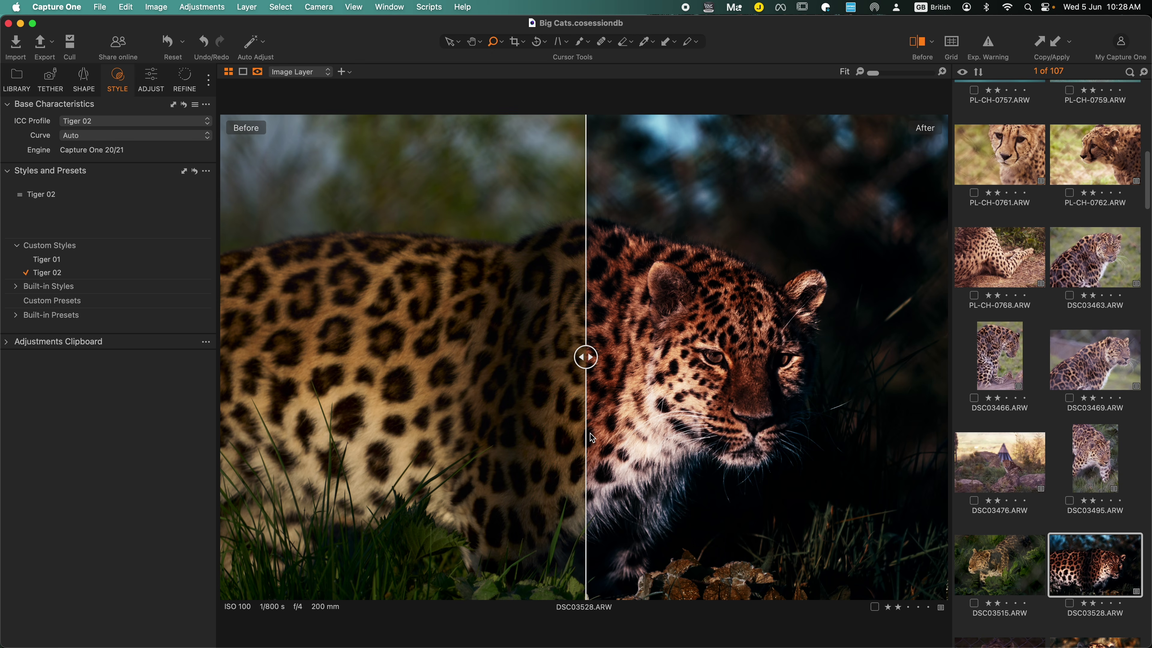
left_click(996, 472)
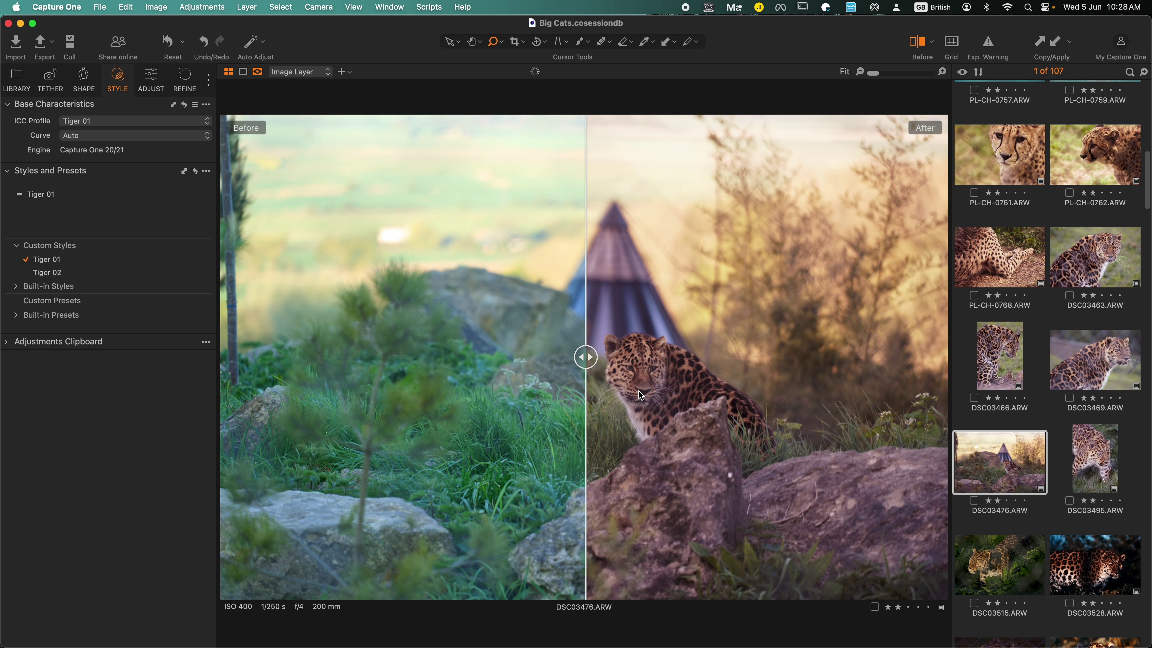
left_click_drag(589, 363, 508, 375)
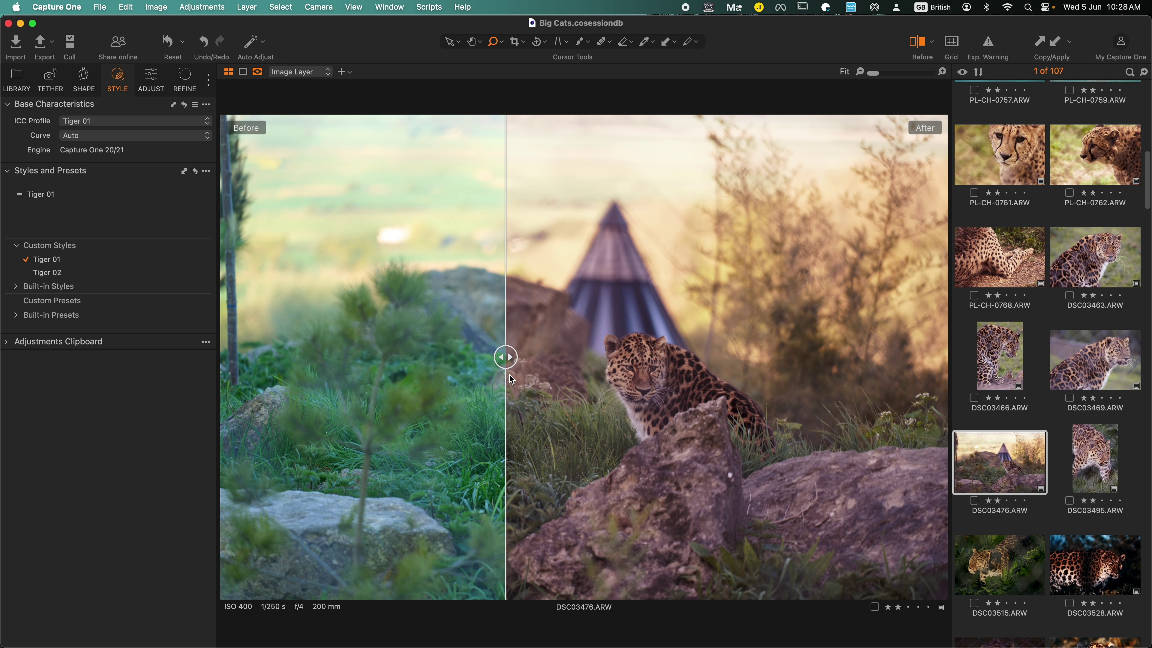
Widen the thumbnail browser, open the first cheetah photo PL-CH-0720.ARW and turn off the before/after comparison
scroll(1050, 327, "up", 5)
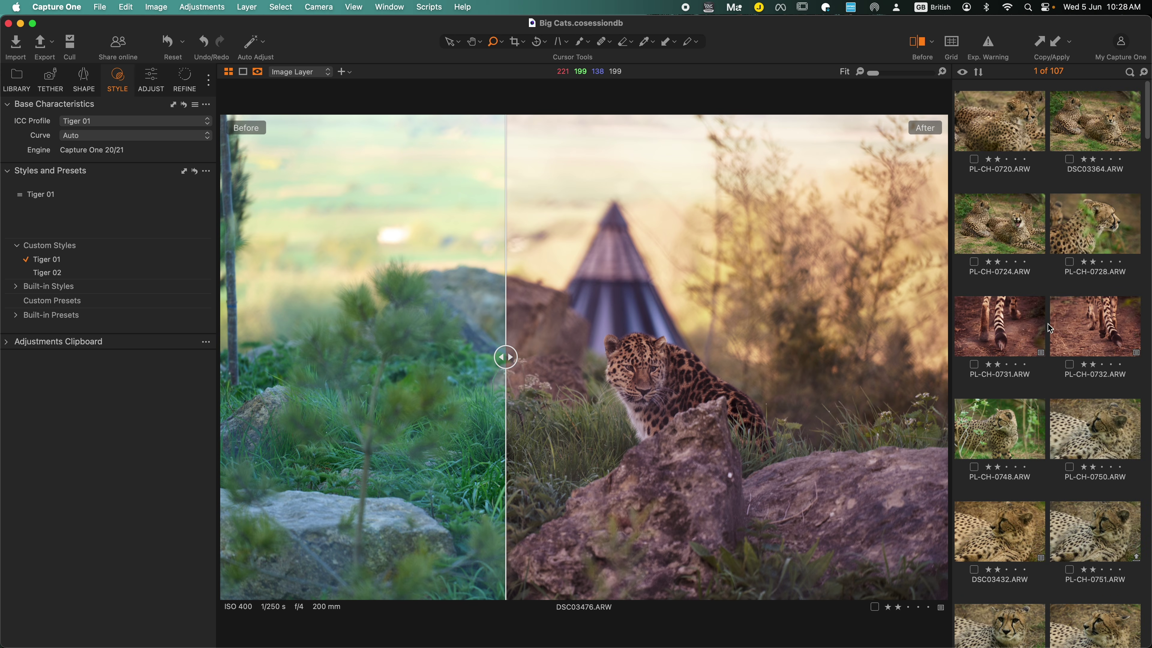
left_click_drag(952, 421, 707, 420)
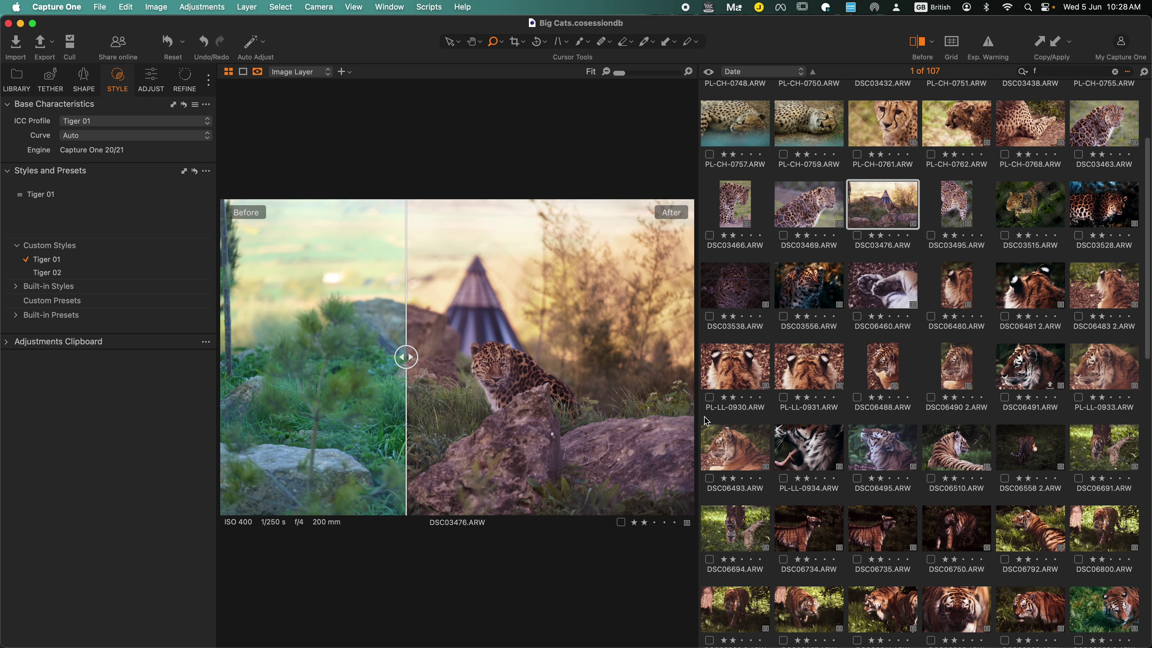
scroll(984, 299, "up", 3)
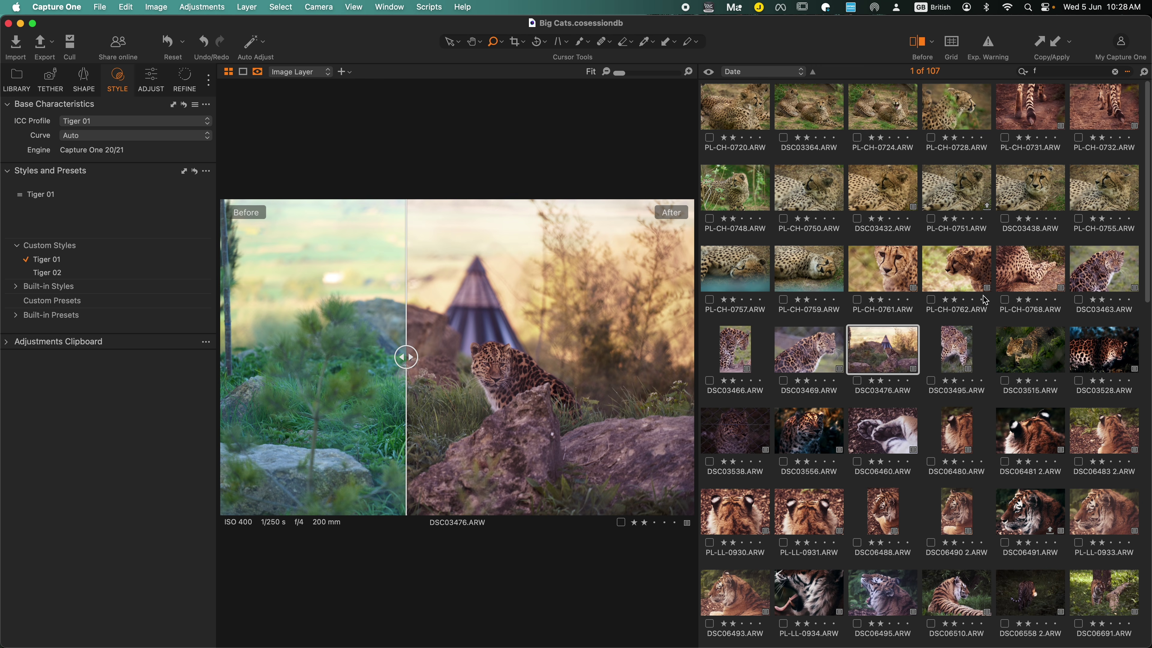
left_click(748, 119)
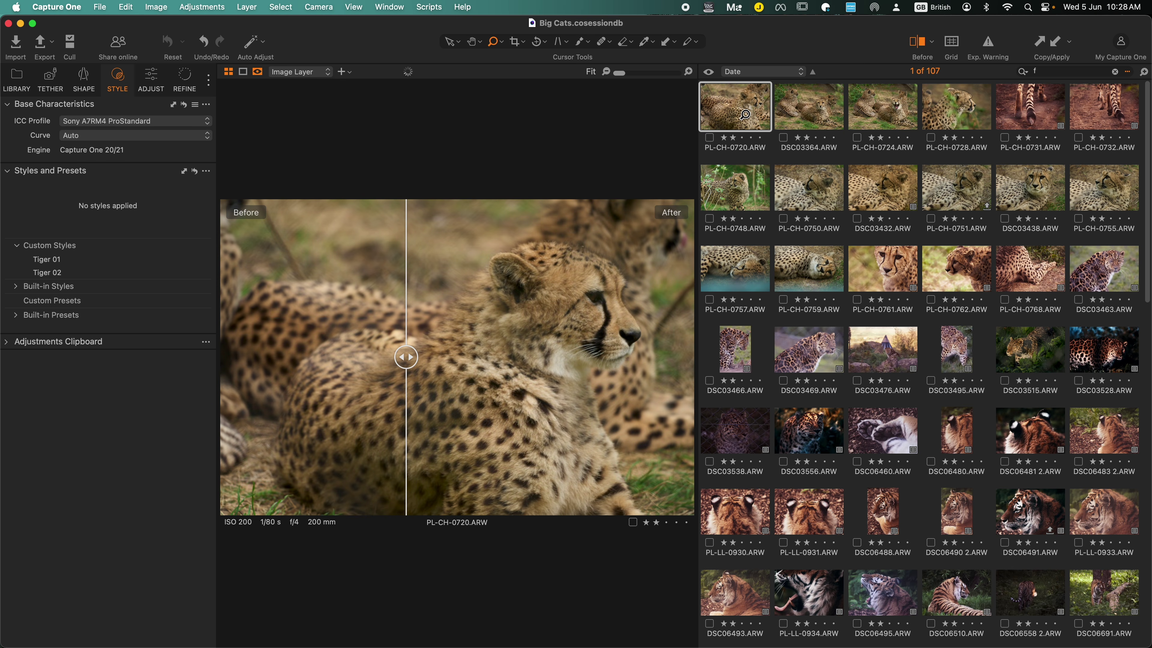
left_click(918, 42)
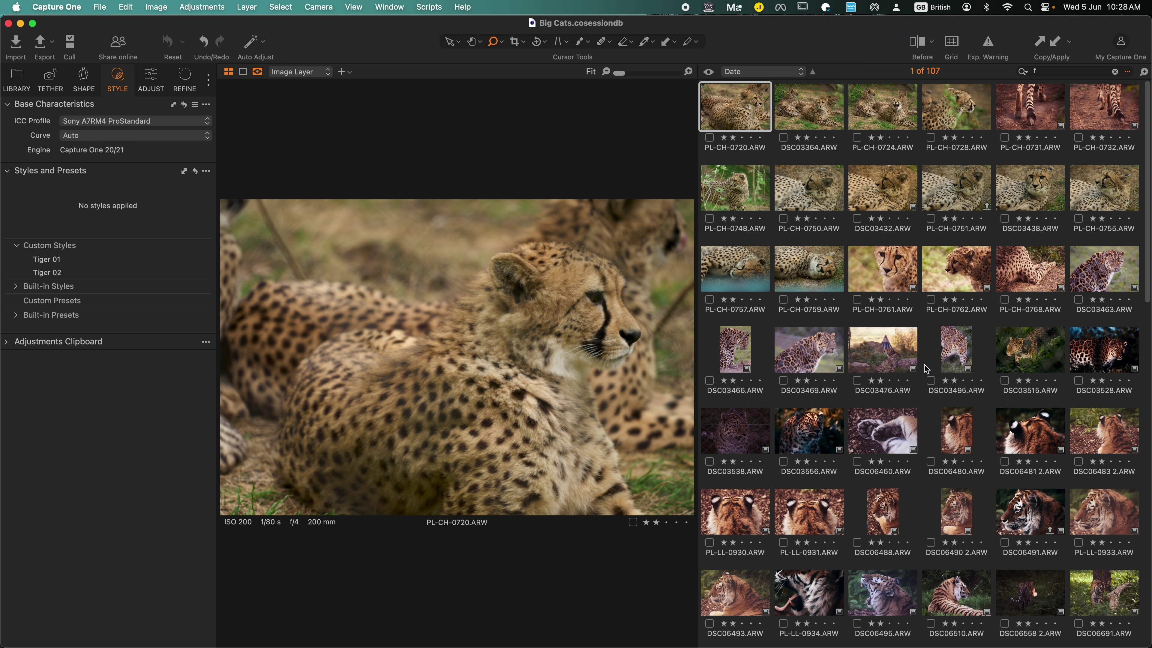
View the styled photos DSC03476.ARW, PL-LL-0931.ARW, DSC06491.ARW and DSC06691.ARW one after another
left_click(888, 357)
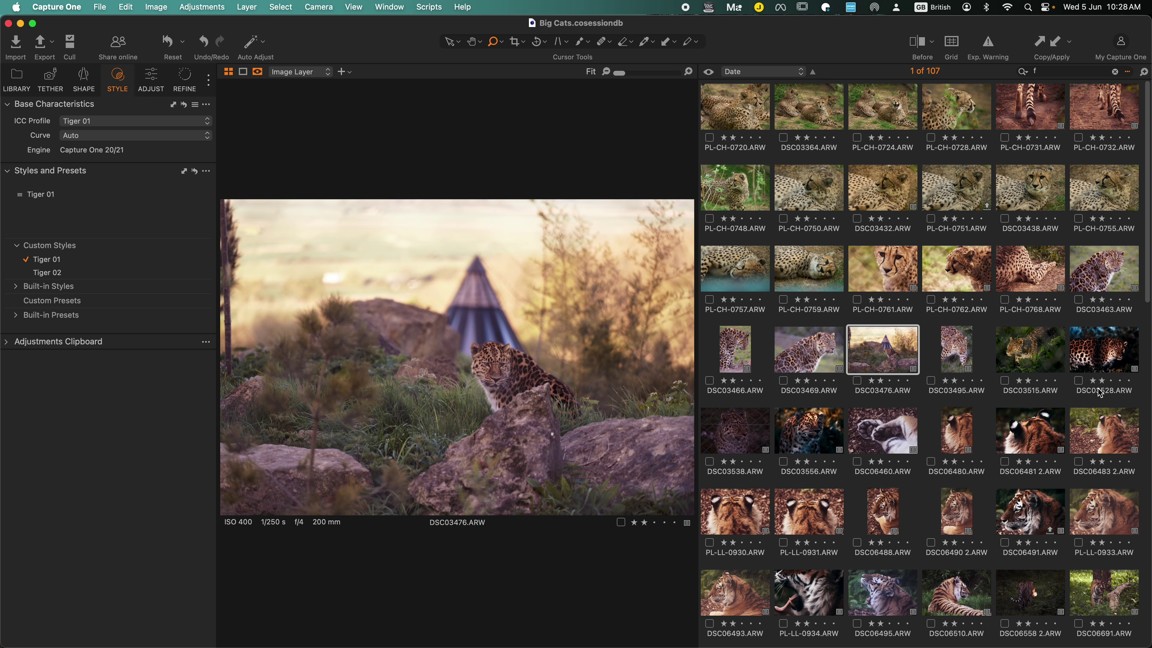
scroll(998, 460, "down", 3)
left_click(823, 443)
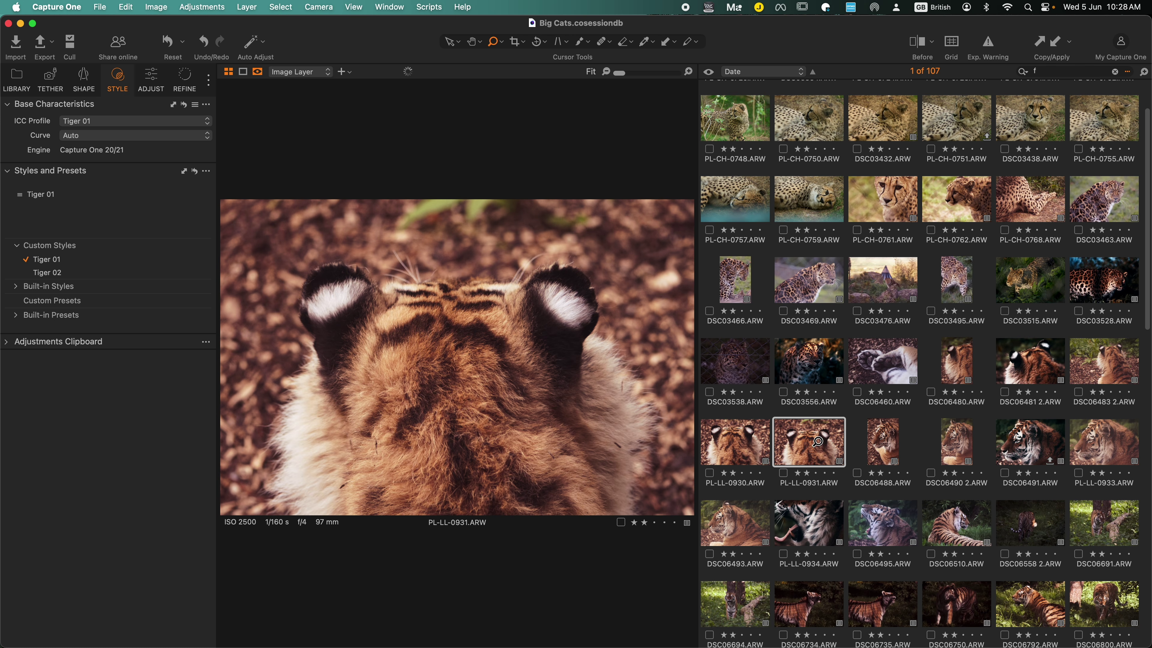
left_click(1019, 452)
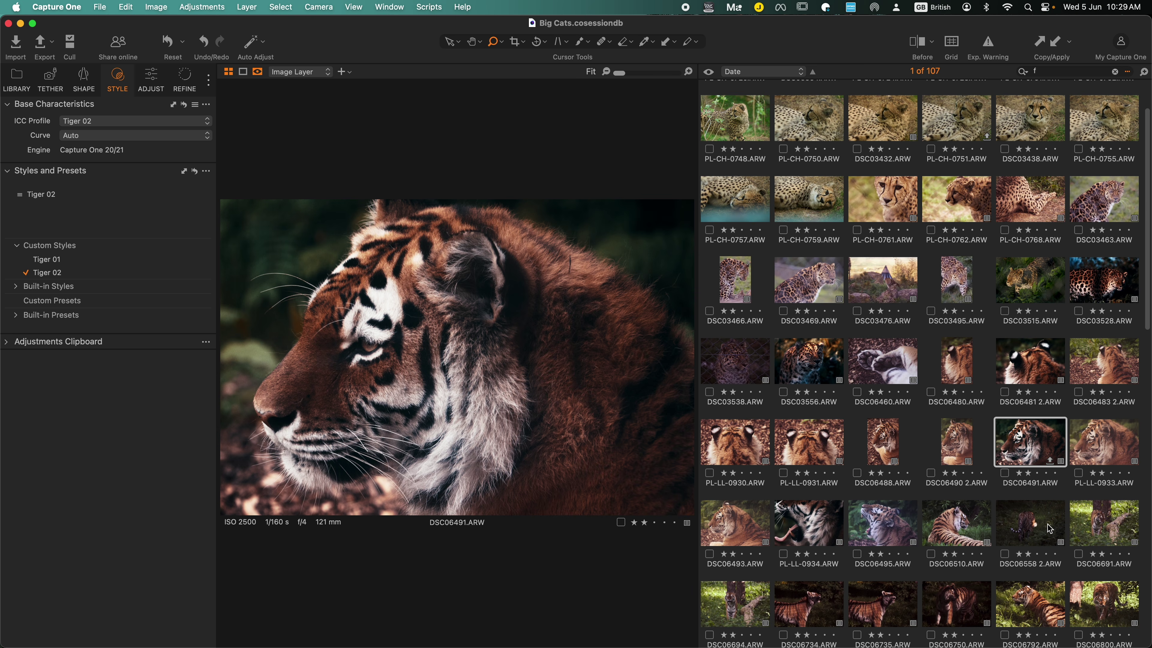
left_click(1096, 523)
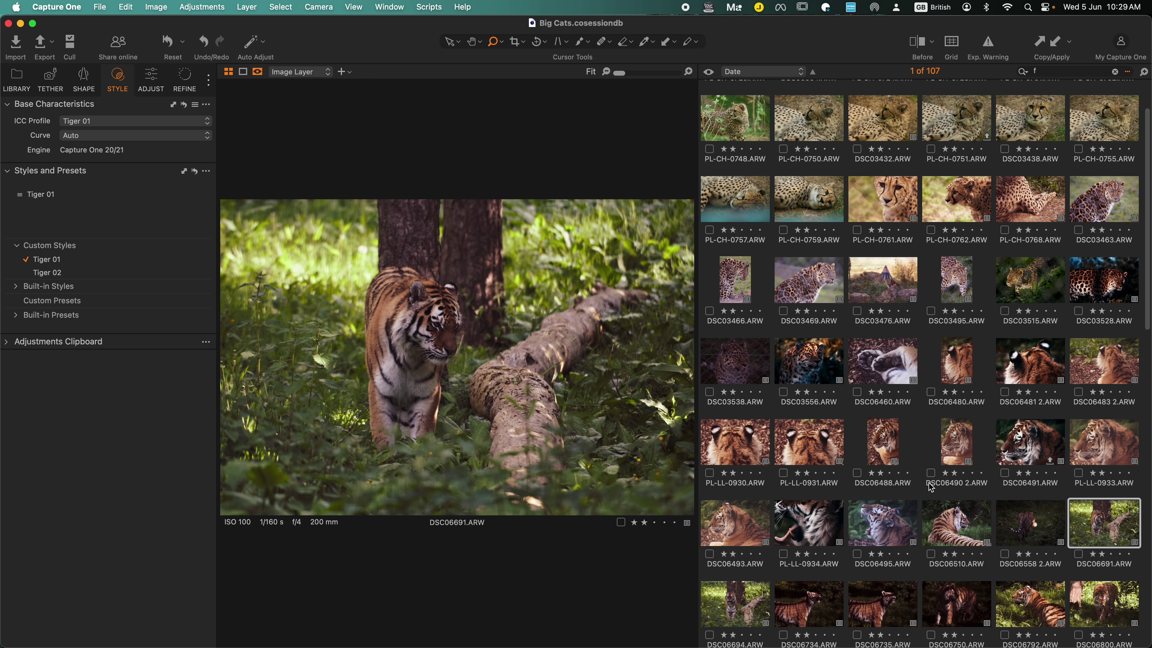
Switch to Chrome, visit the fylm.ai home page and open its Raw Photo Editor page
key("cmd+Tab")
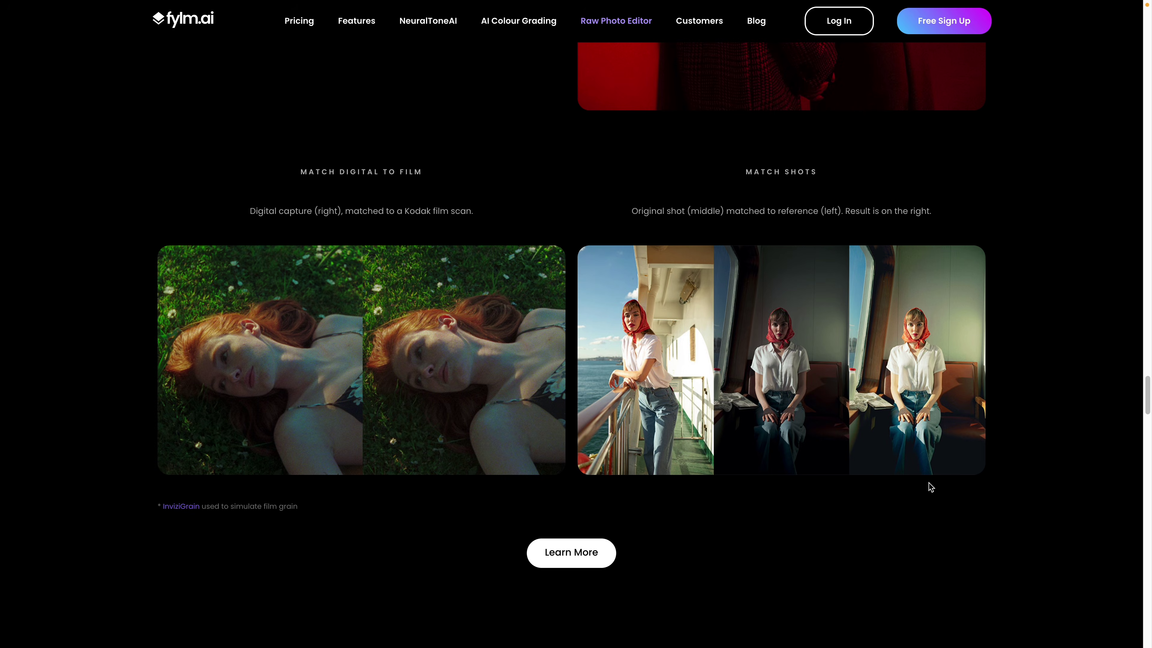
scroll(930, 485, "up", 15)
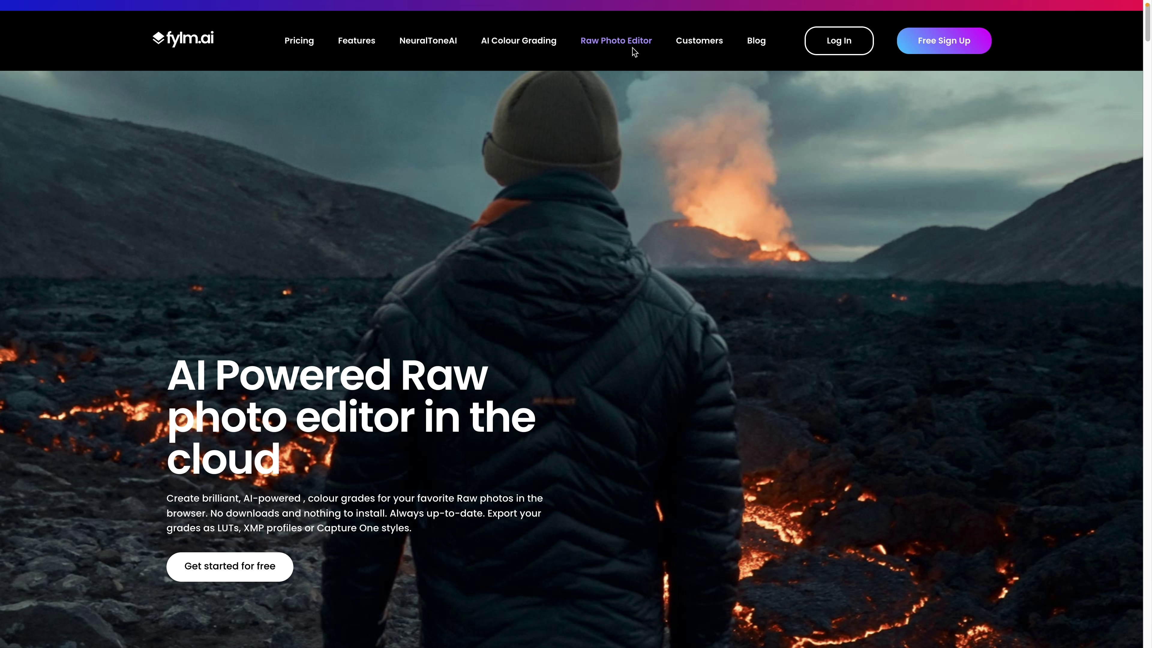
left_click(204, 44)
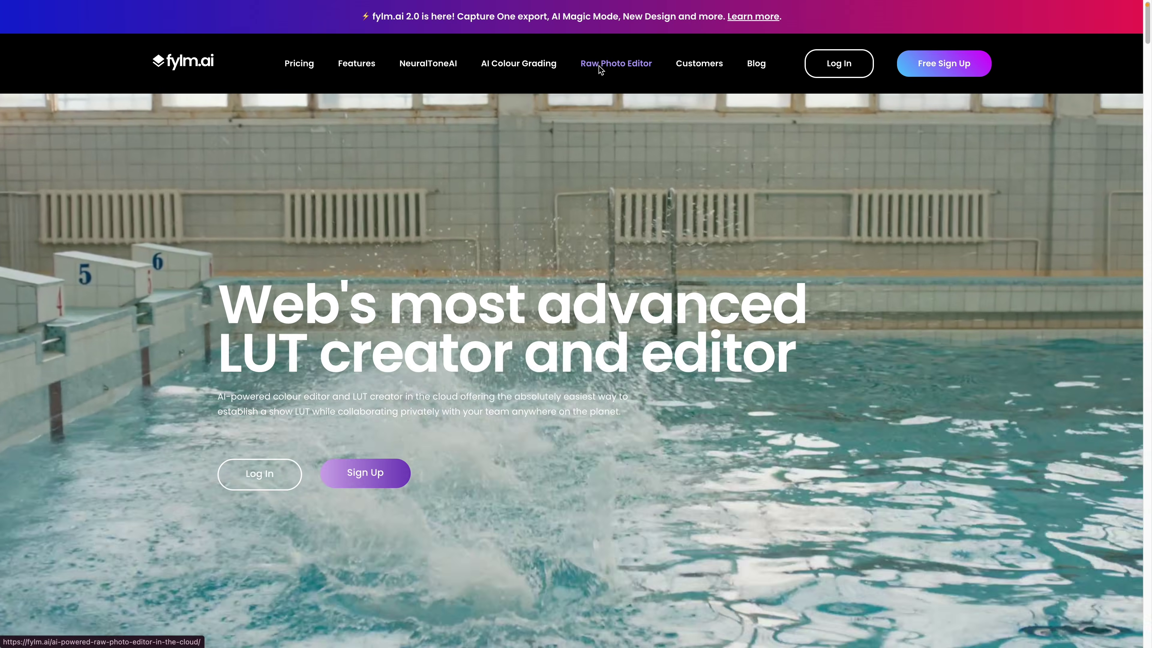
left_click(600, 66)
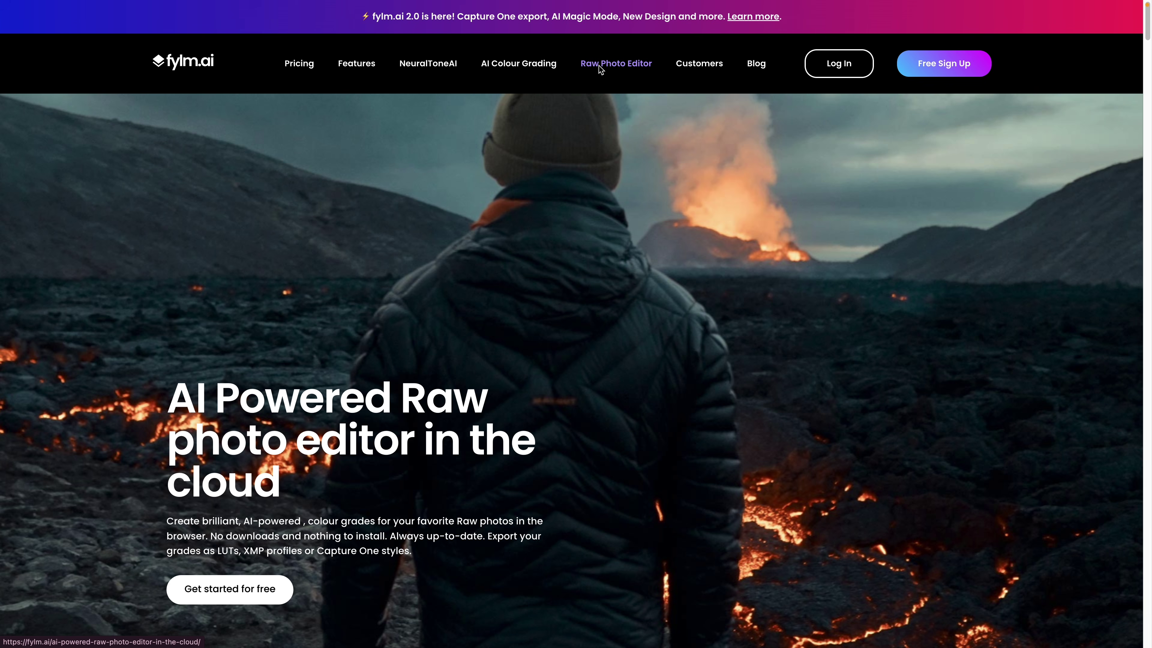
Look through the Raw Photo Editor page's sections on NeuralToneAI, the browser interface, AI tools and Raw file support
scroll(607, 225, "down", 10)
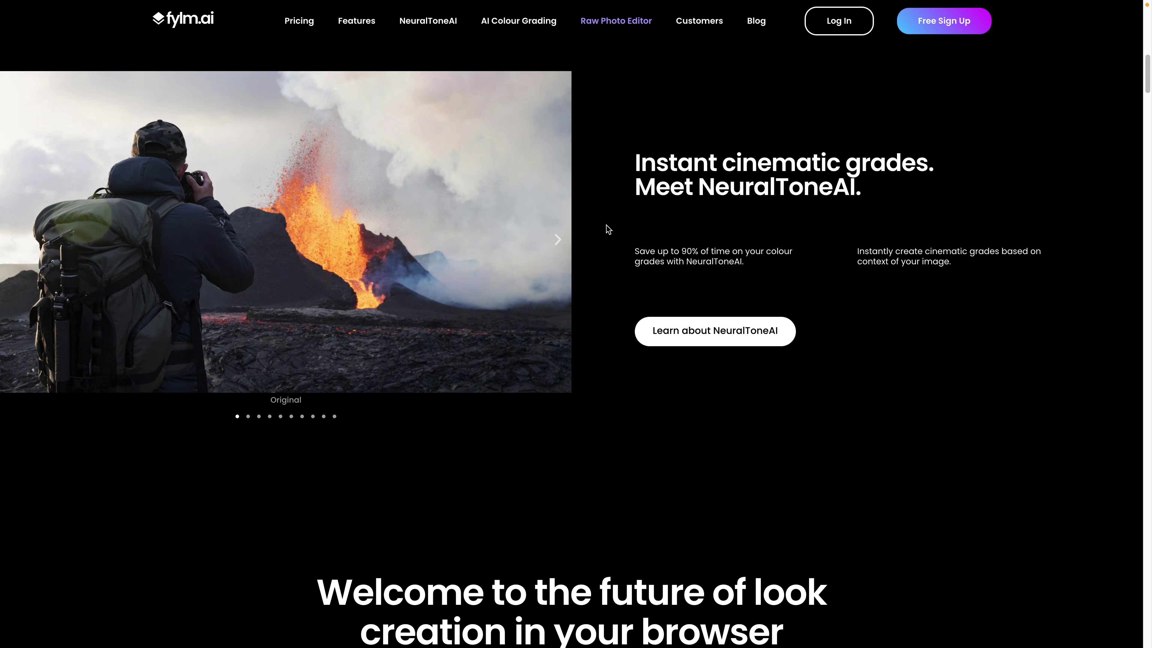
scroll(608, 229, "down", 10)
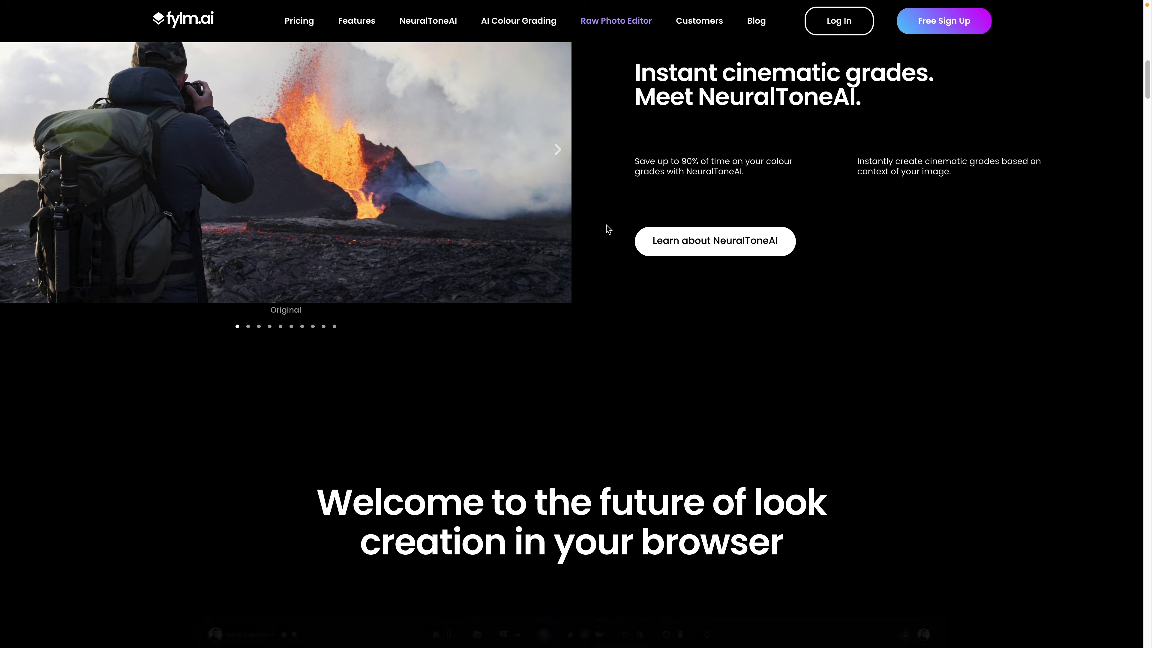
scroll(609, 229, "down", 1)
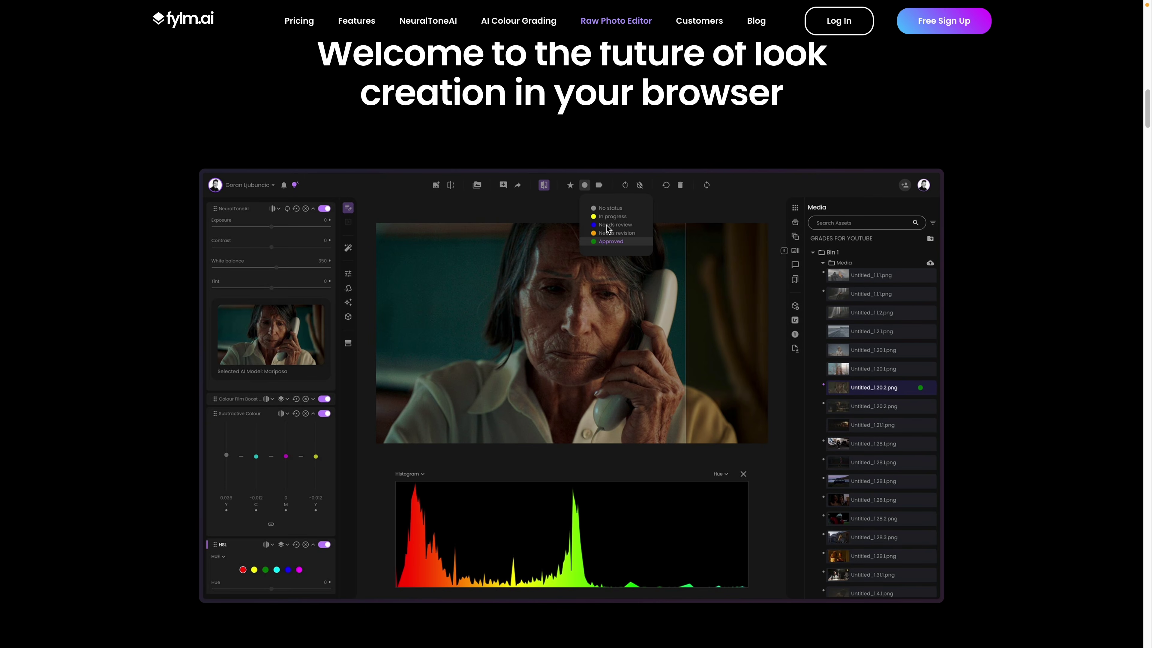
scroll(608, 229, "down", 1)
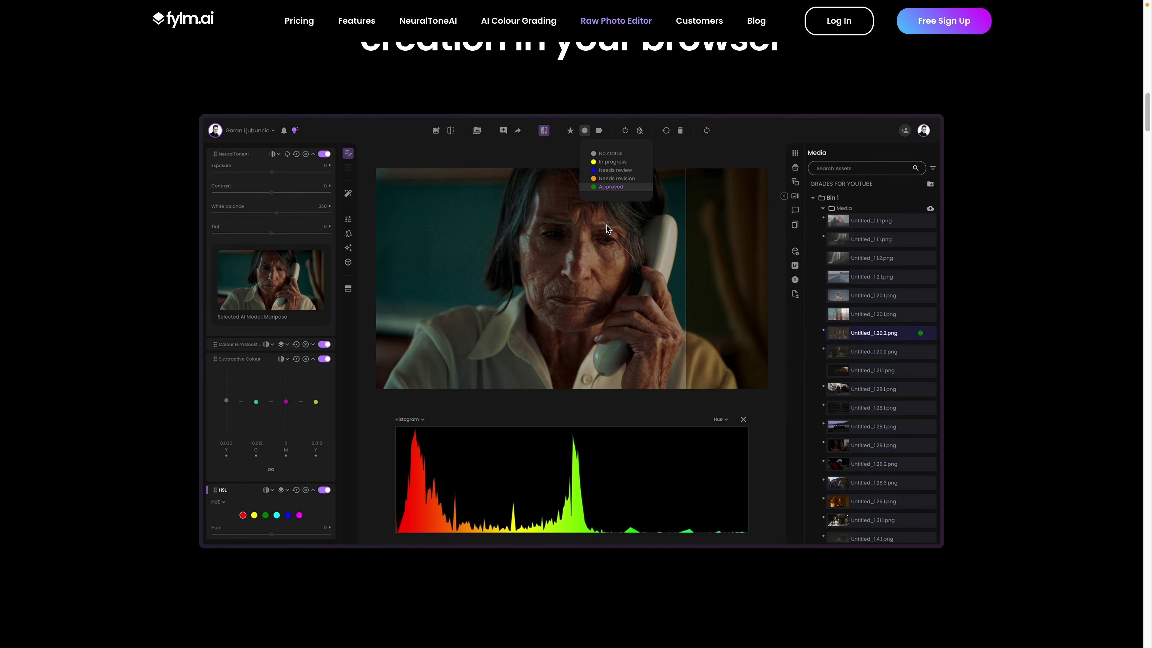
scroll(608, 229, "down", 4)
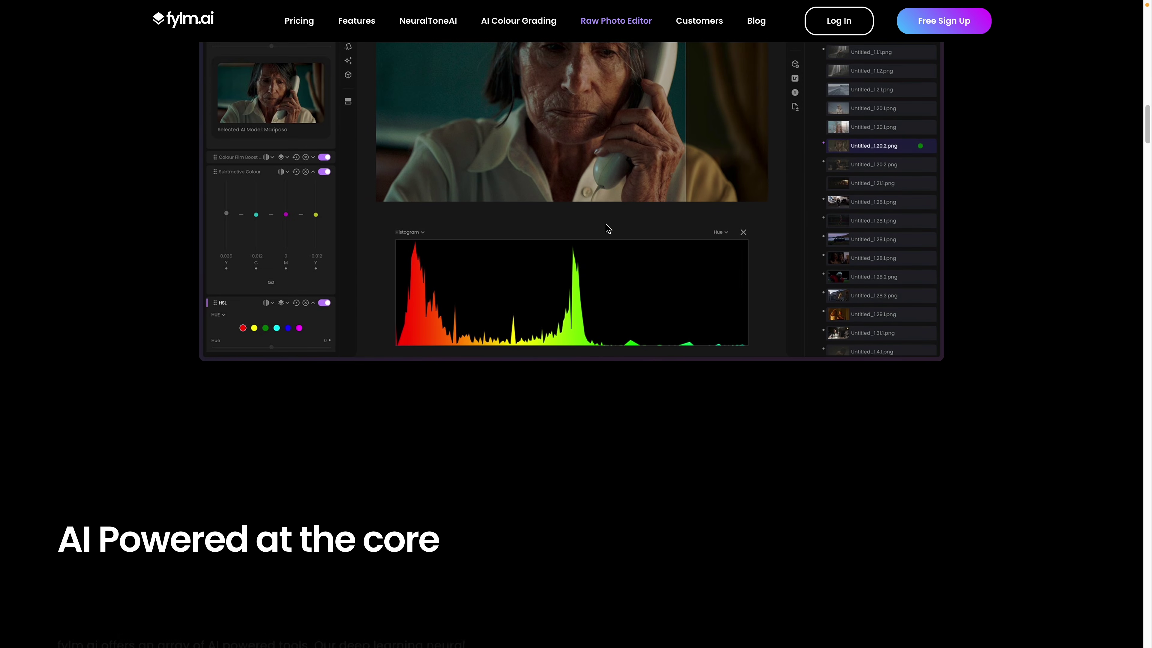
scroll(608, 229, "down", 10)
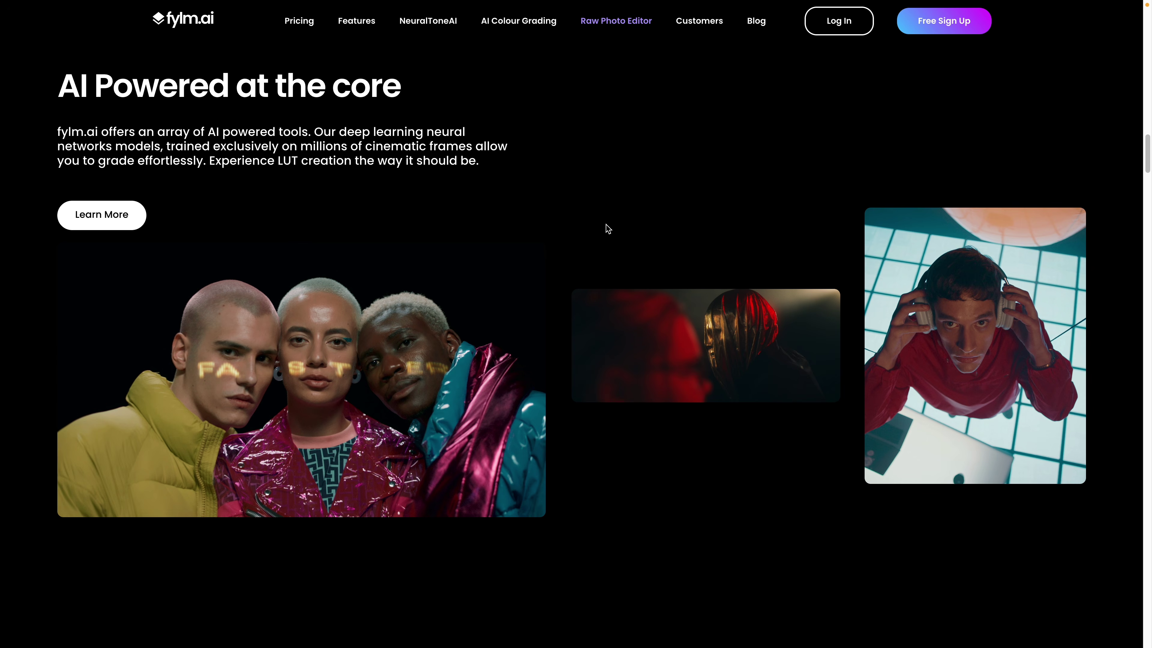
scroll(608, 230, "down", 15)
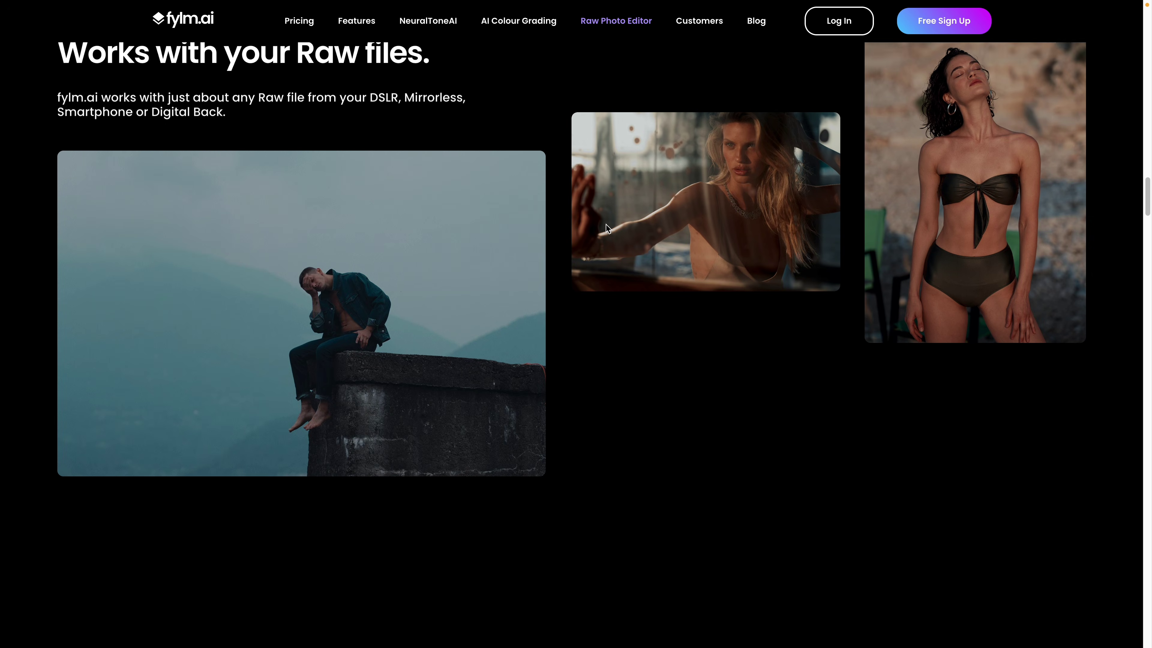
scroll(608, 229, "down", 8)
scroll(608, 229, "down", 4)
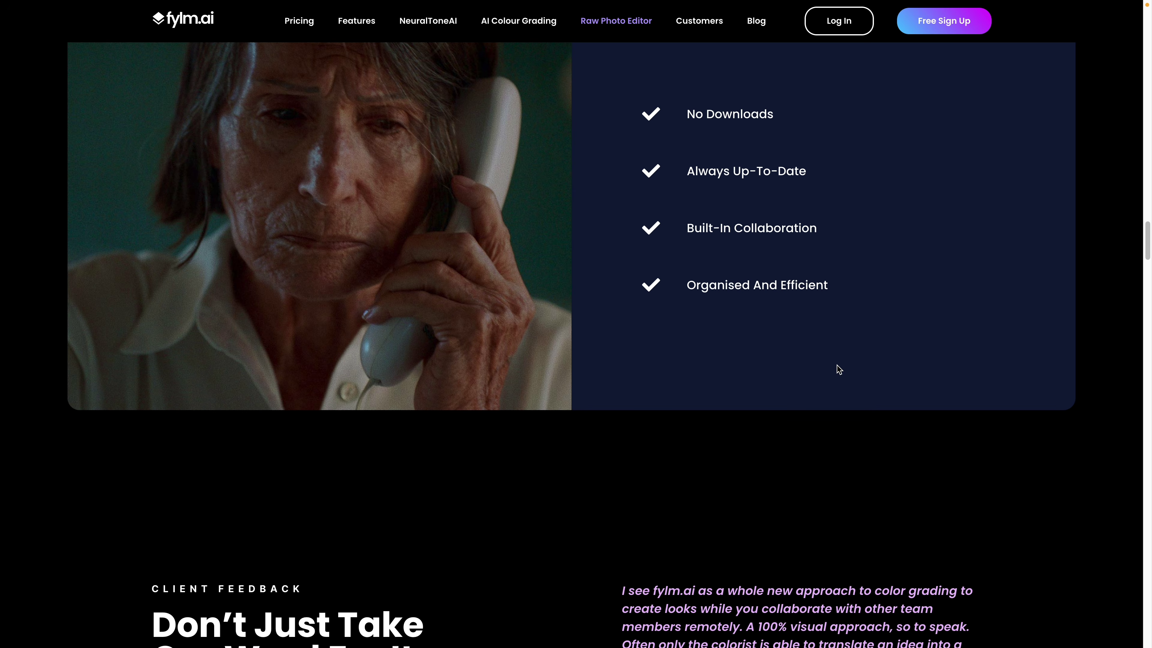
Examine the page's sections on extracting colour from a reference image, matching shots and film, and subtractive colour
scroll(835, 368, "down", 5)
scroll(716, 370, "down", 10)
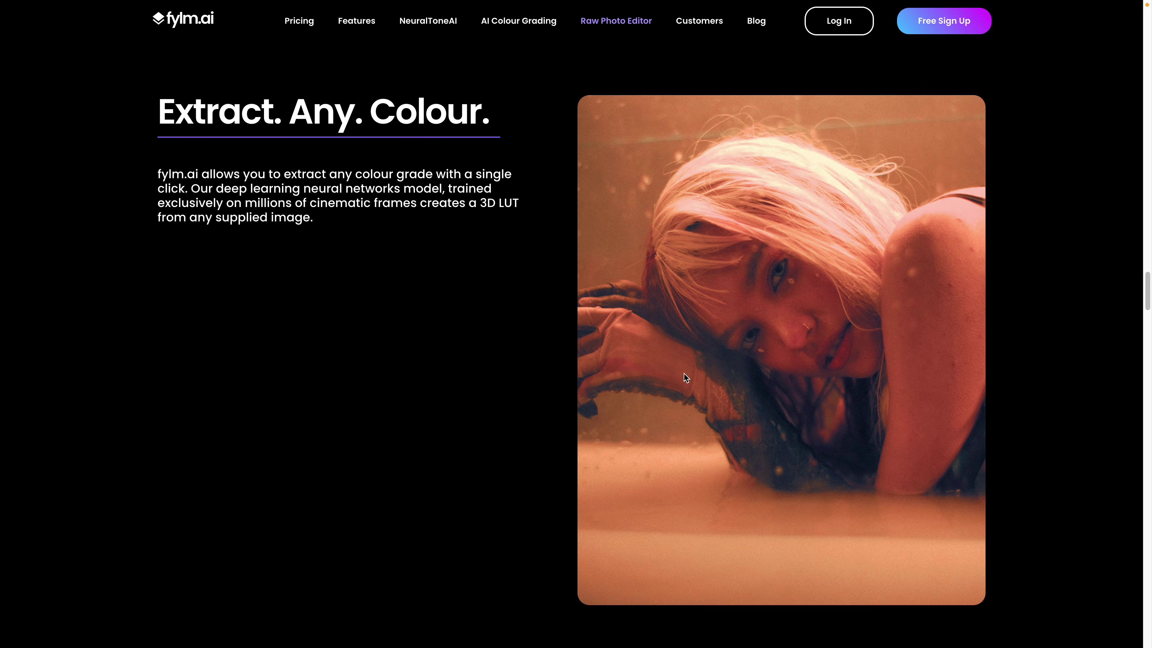
scroll(684, 374, "down", 9)
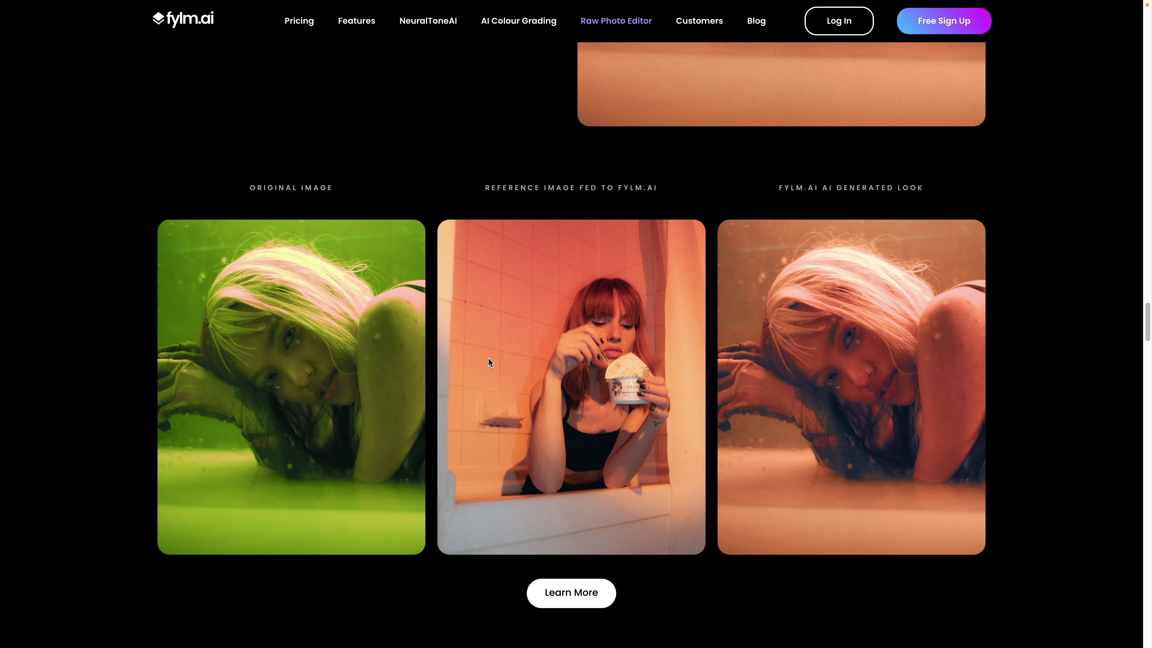
scroll(550, 363, "down", 1)
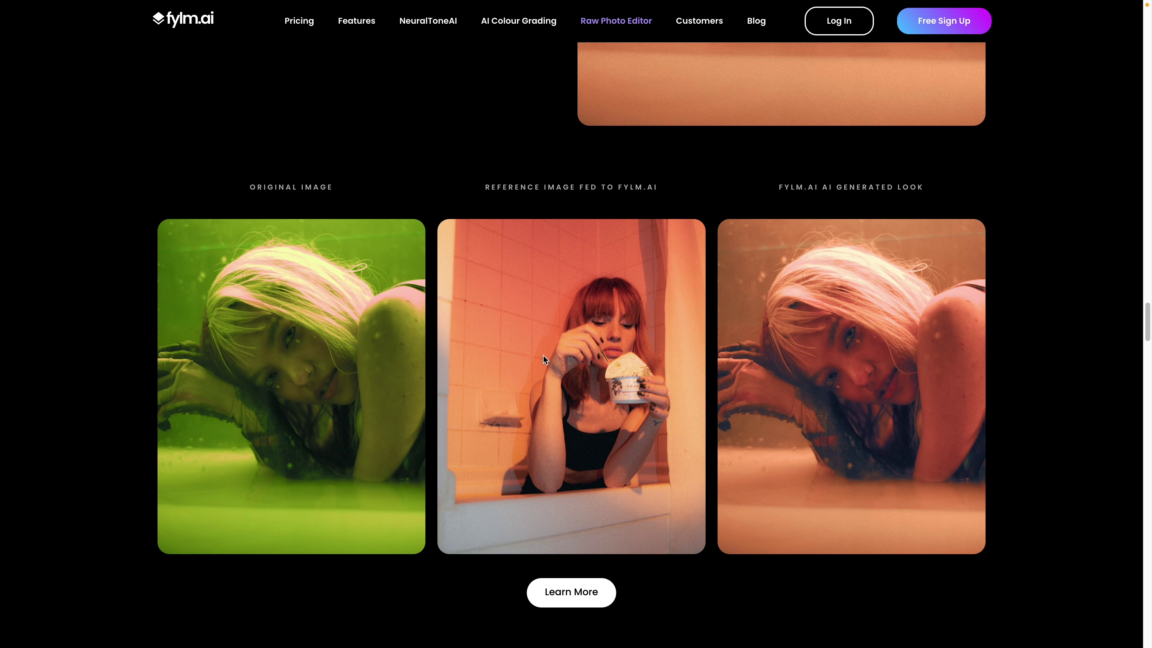
mouse_move(390, 3)
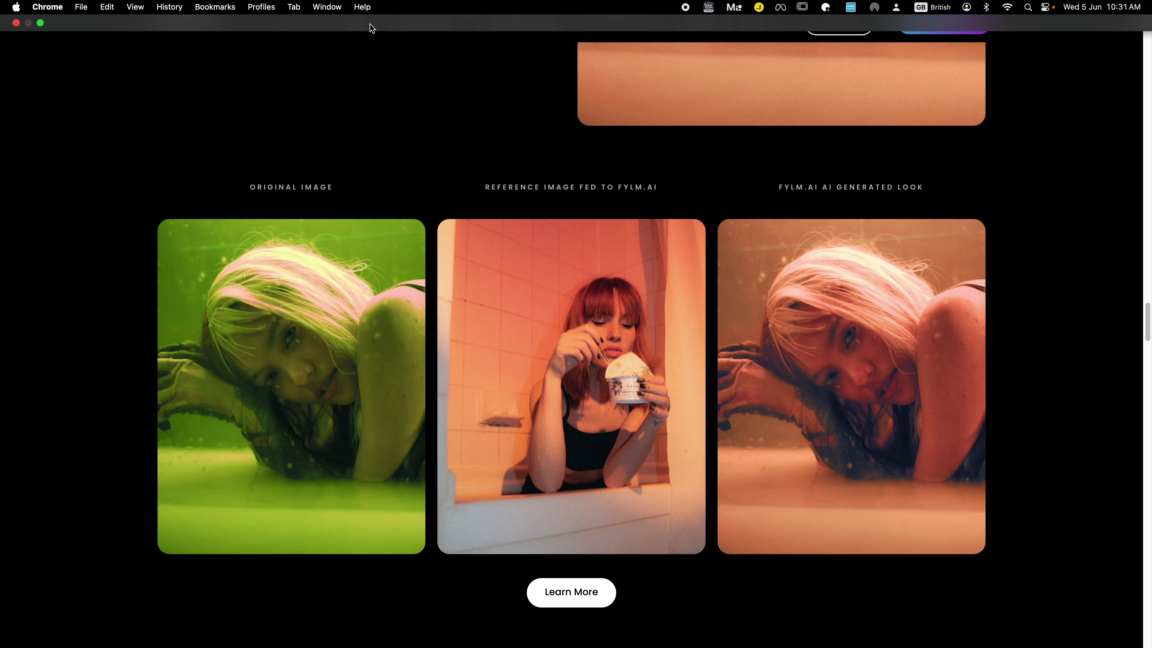
scroll(418, 294, "down", 15)
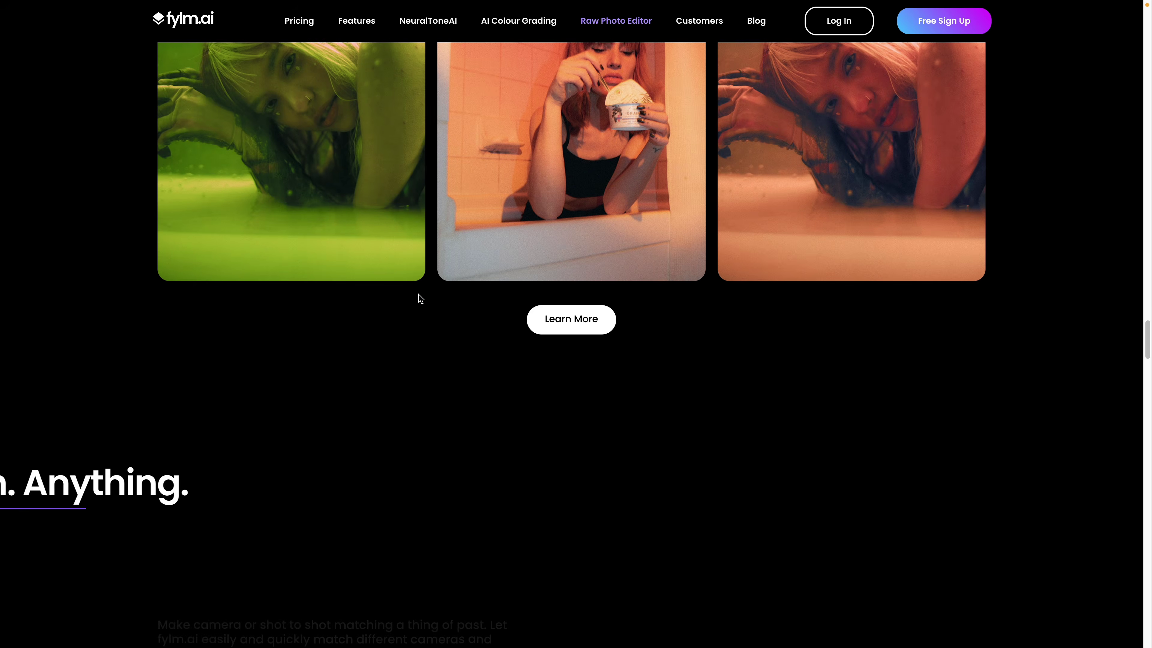
scroll(420, 298, "down", 5)
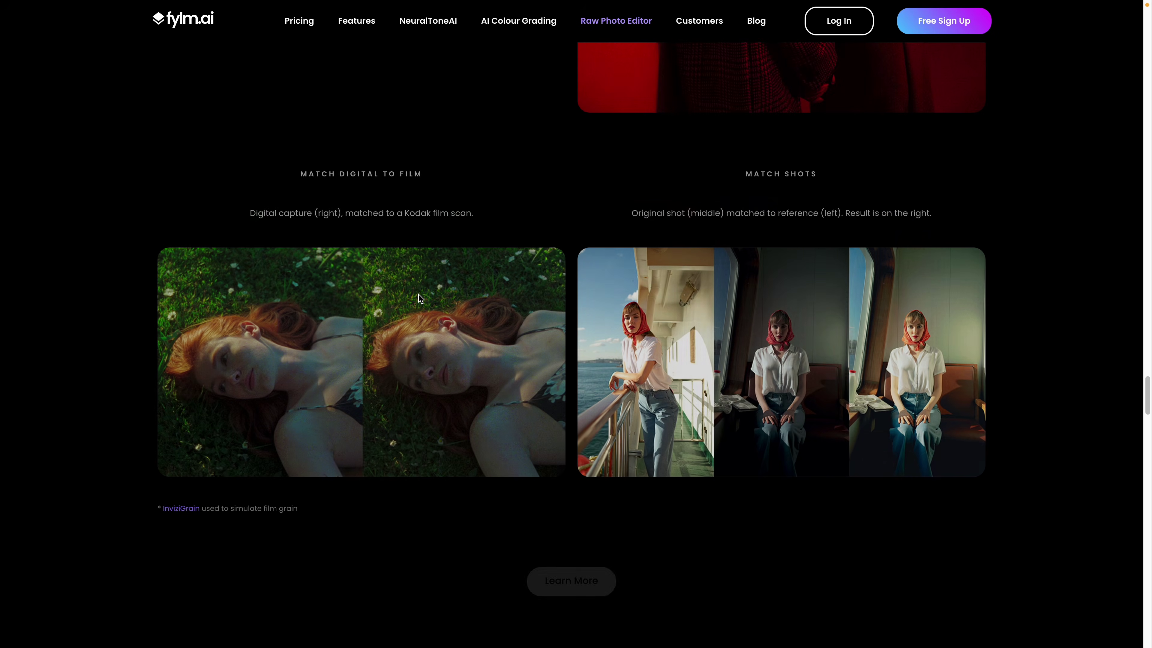
scroll(420, 298, "down", 10)
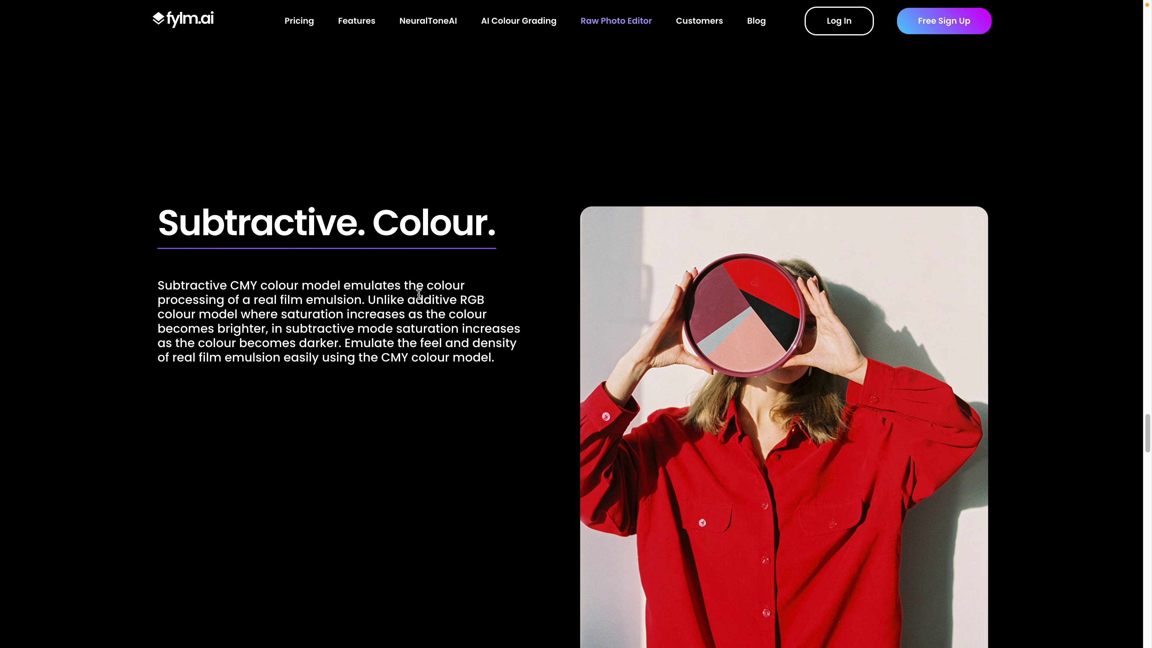
Log in to fylm.ai and open the BigCats project
scroll(421, 298, "up", 20)
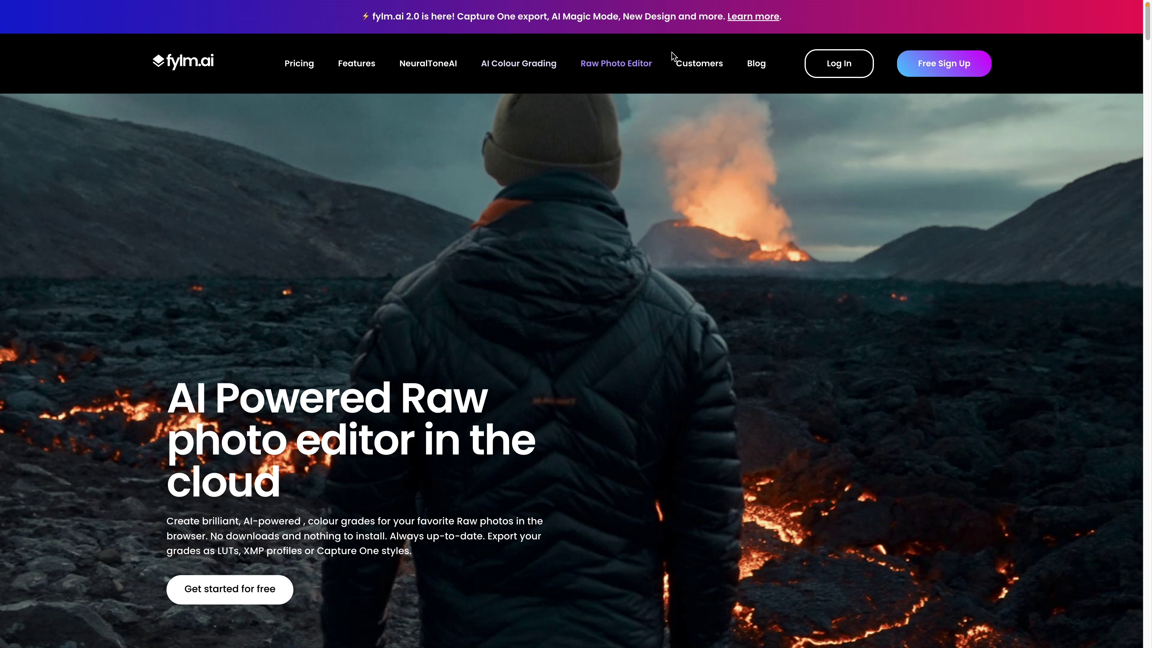
left_click(832, 65)
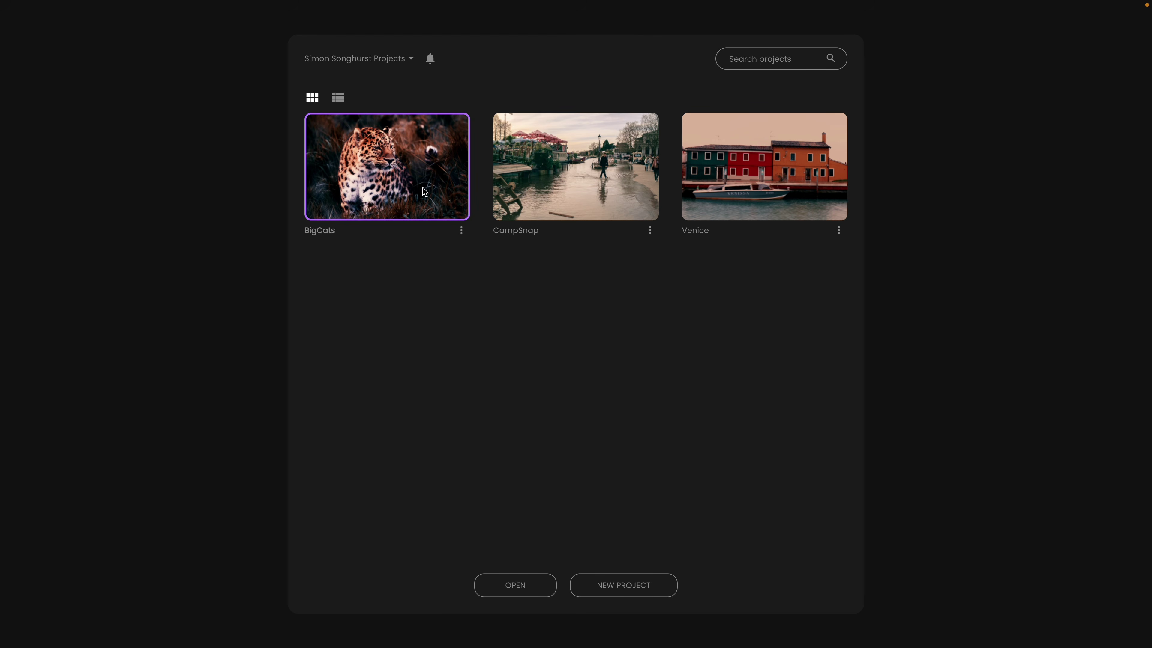
double_click(397, 199)
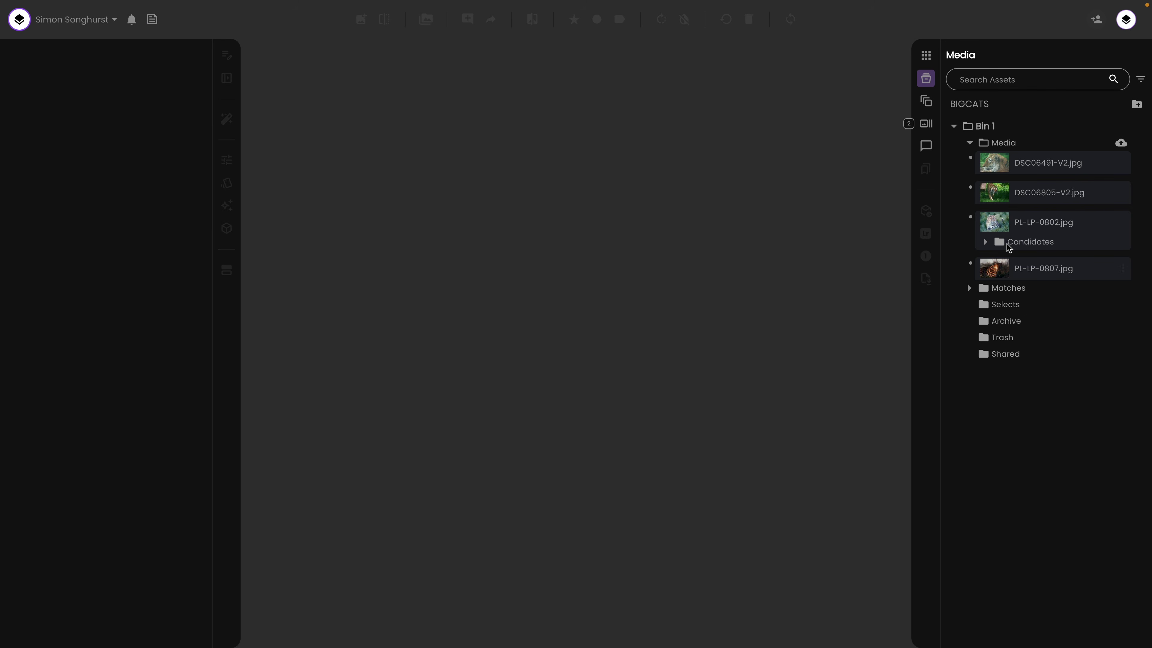
Open PL-LP-0802.jpg from the project's media and compare its graded look with the original
left_click(1002, 224)
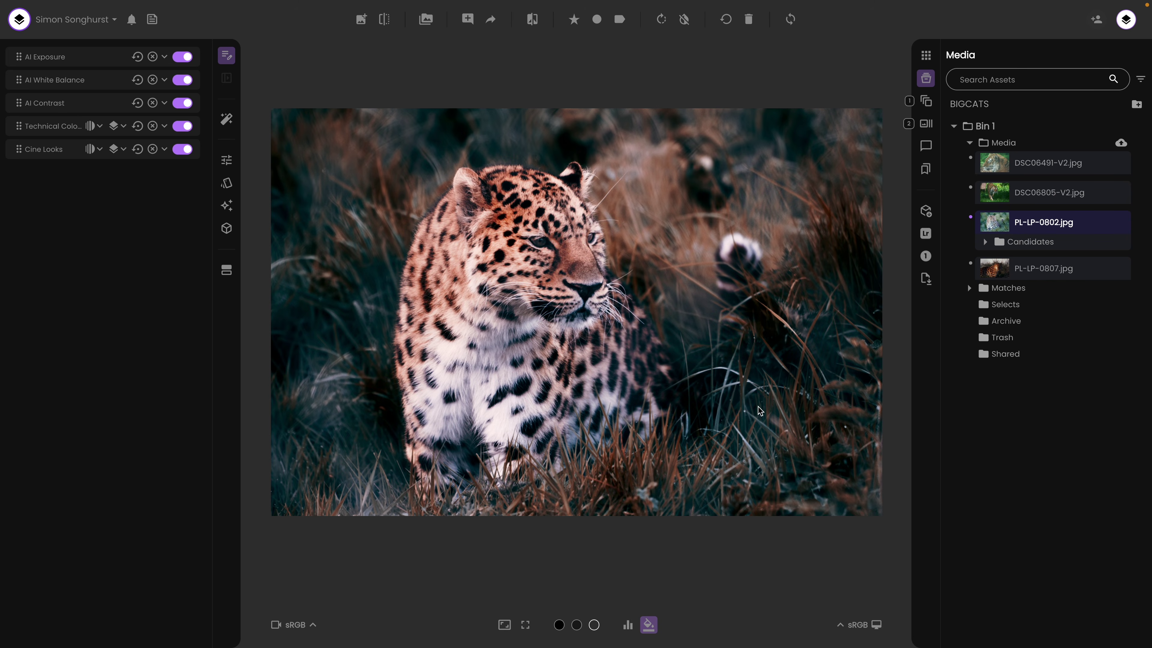
key("backslash")
key("backslash")
Add the NeuralToneAI tool to the leopard photo and try the Chromia, Mystera and Aura models
left_click(226, 160)
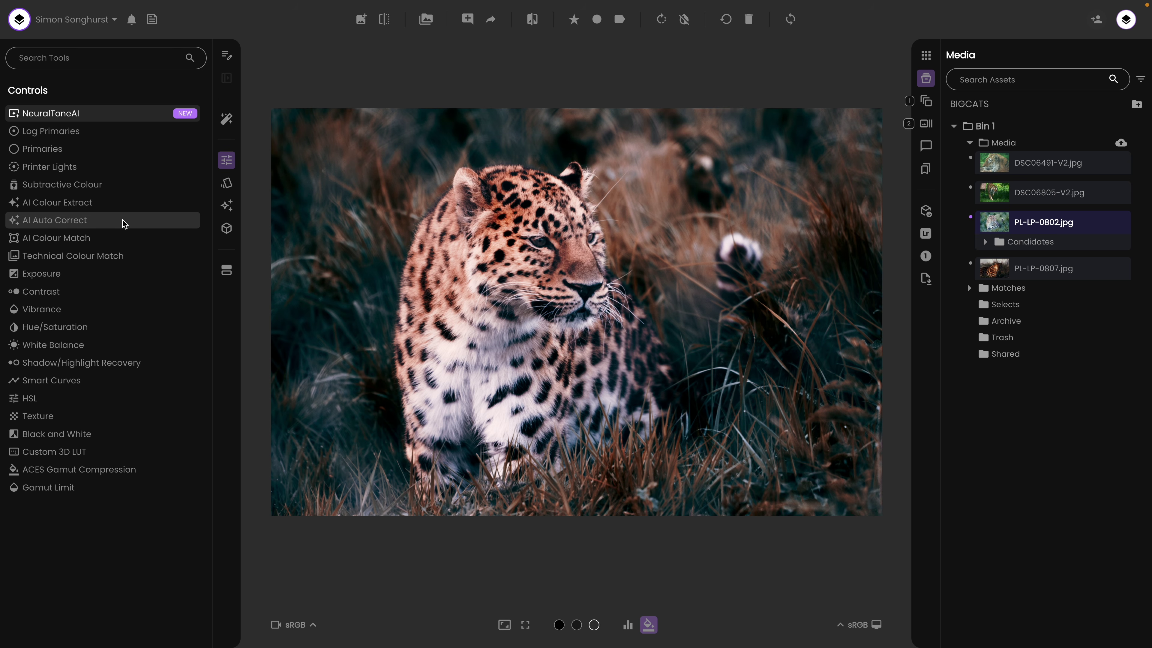
left_click(105, 116)
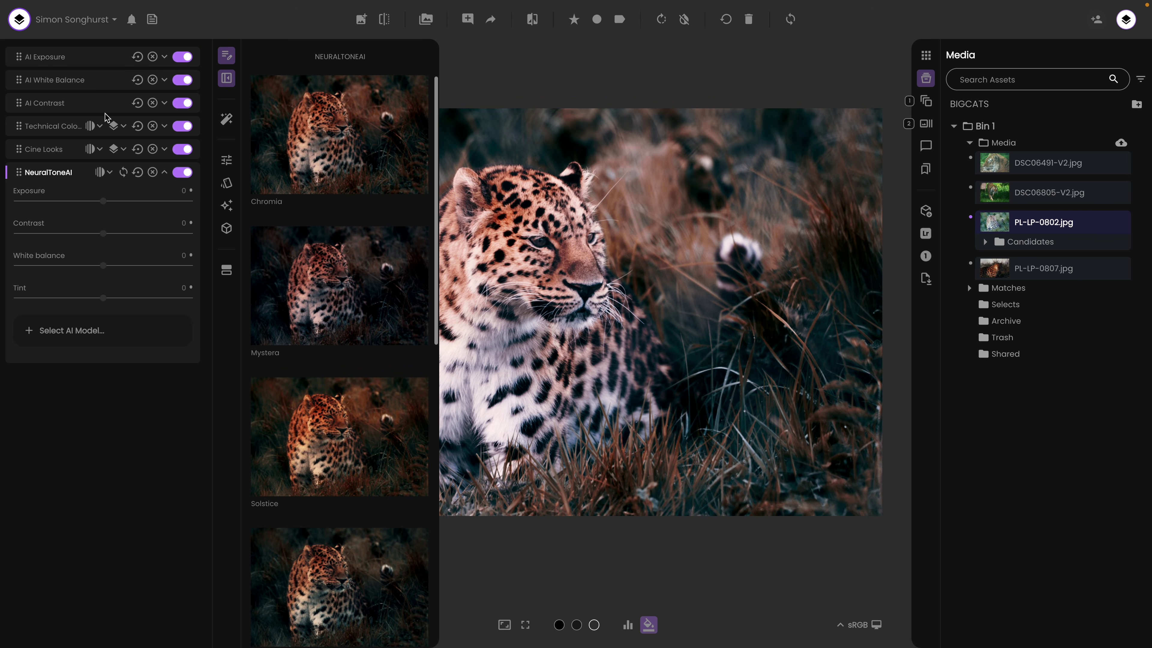
left_click(358, 155)
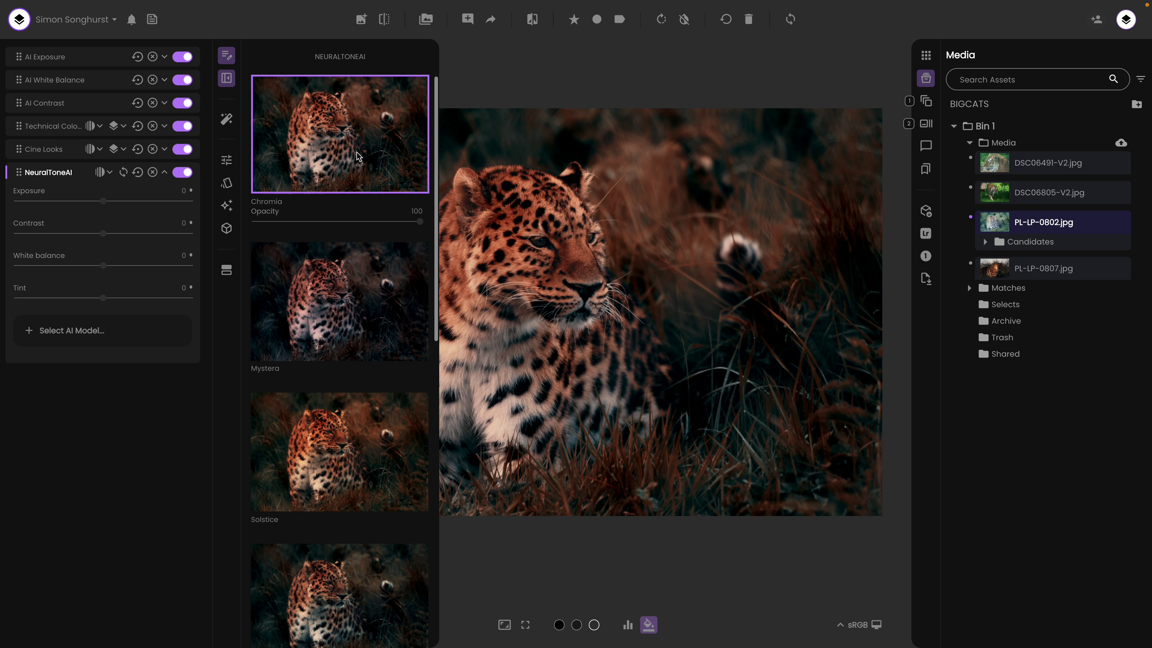
left_click(372, 290)
scroll(372, 295, "down", 2)
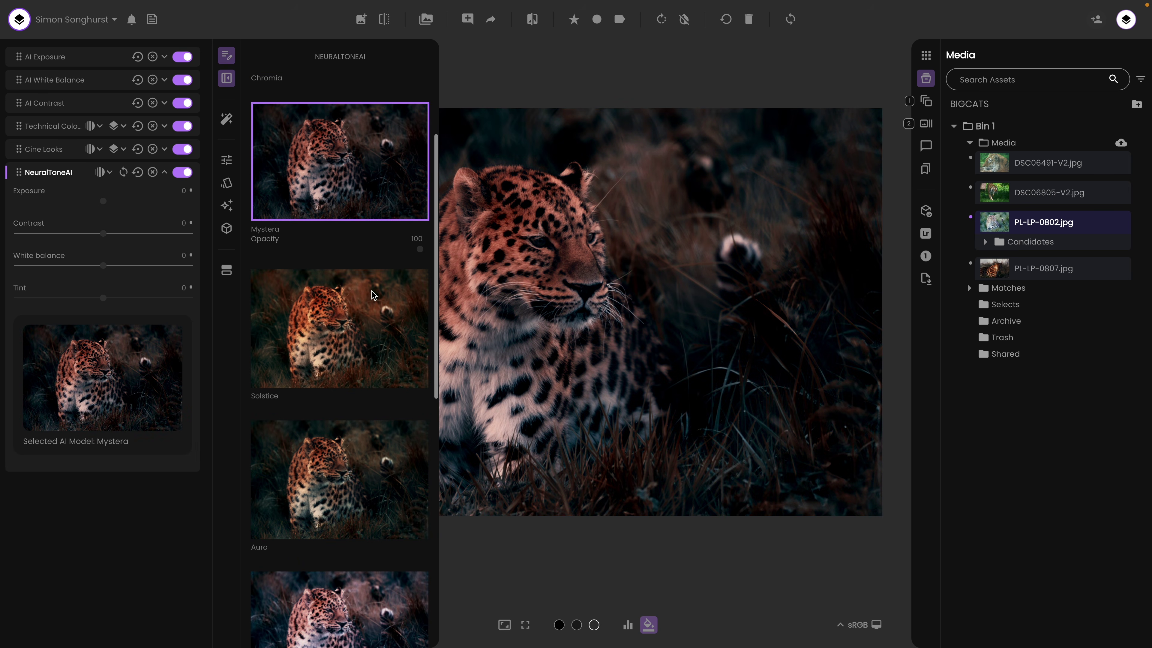
left_click(362, 455)
scroll(361, 455, "down", 4)
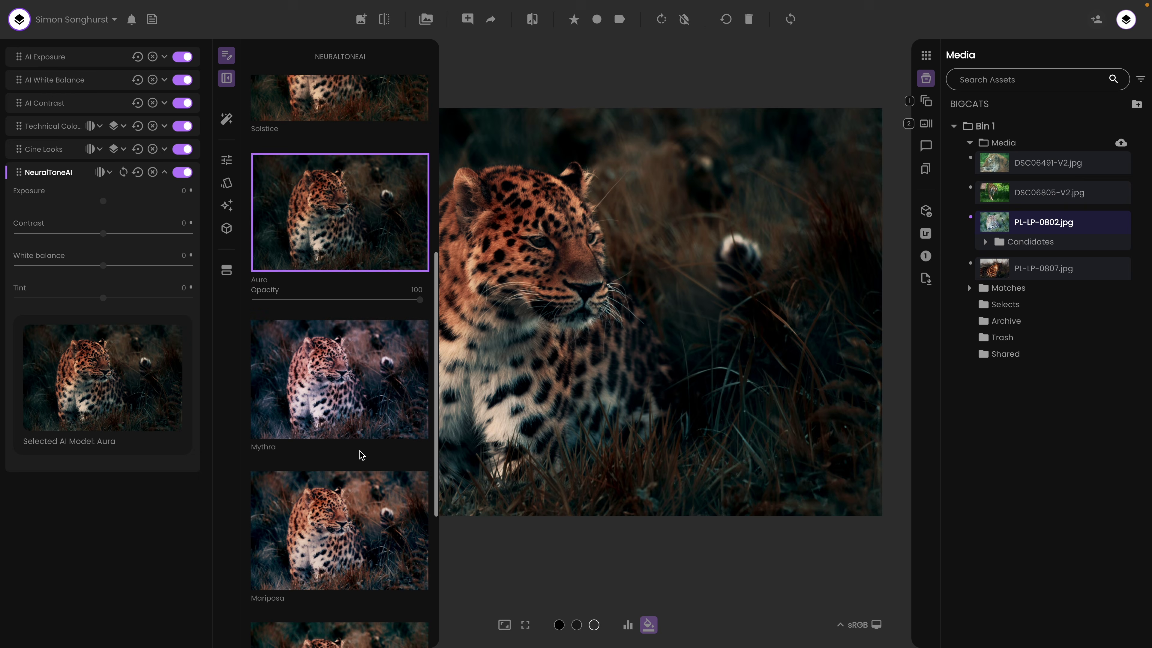
Try the Mythra, Mariposa and Seraphine models on the leopard photo, ending with the Magnolia model applied
left_click(366, 408)
left_click(372, 485)
scroll(372, 485, "down", 3)
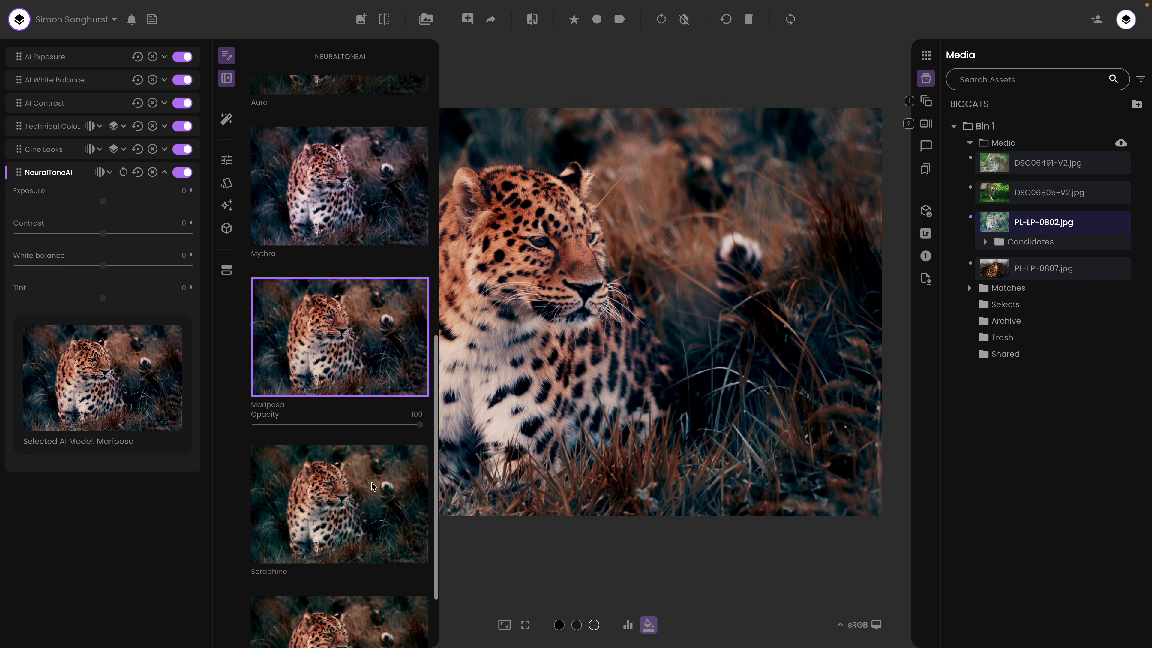
left_click(368, 508)
scroll(354, 537, "down", 2)
left_click(353, 536)
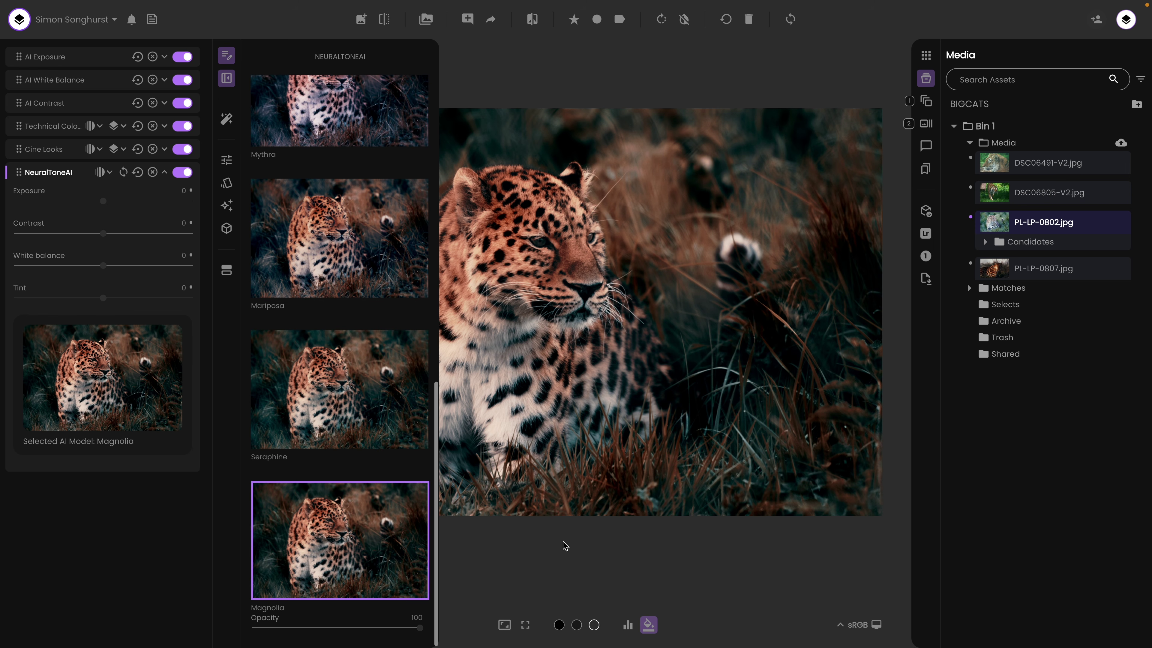
Switch to Capture One, reset all adjustments on DSC06691.ARW and enlarge the image viewer beside the thumbnails
key("super+Tab")
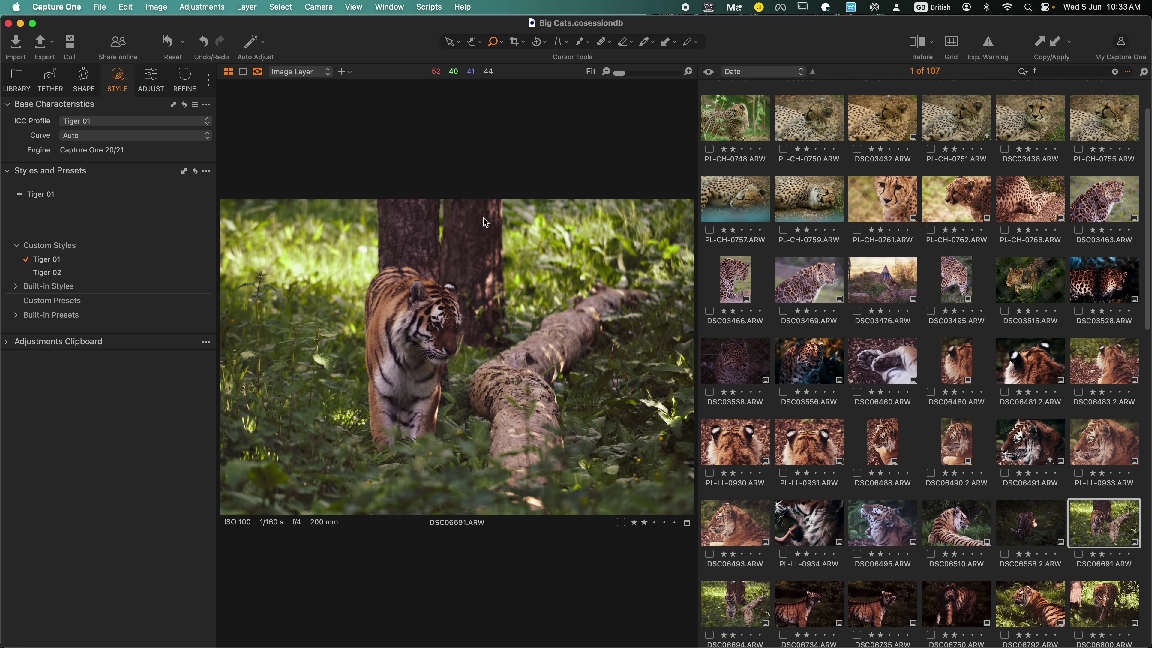
left_click(171, 44)
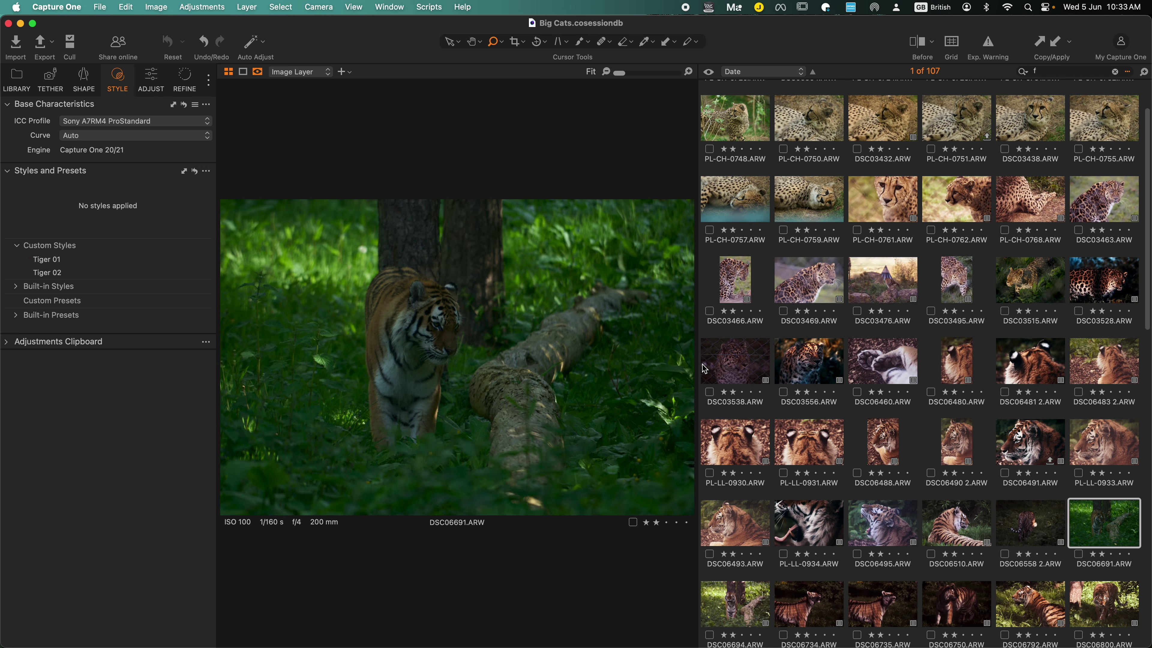
left_click_drag(698, 367, 834, 372)
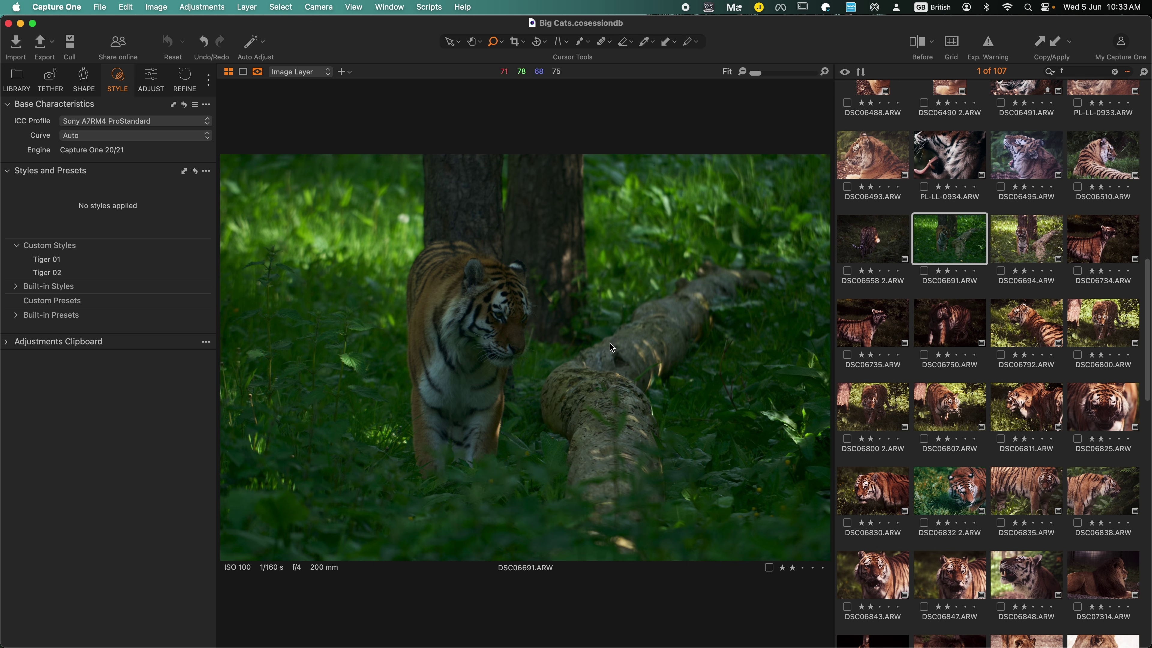
Raise the tiger photo's exposure to 1.32 and its contrast to 9
left_click(151, 86)
left_click(130, 424)
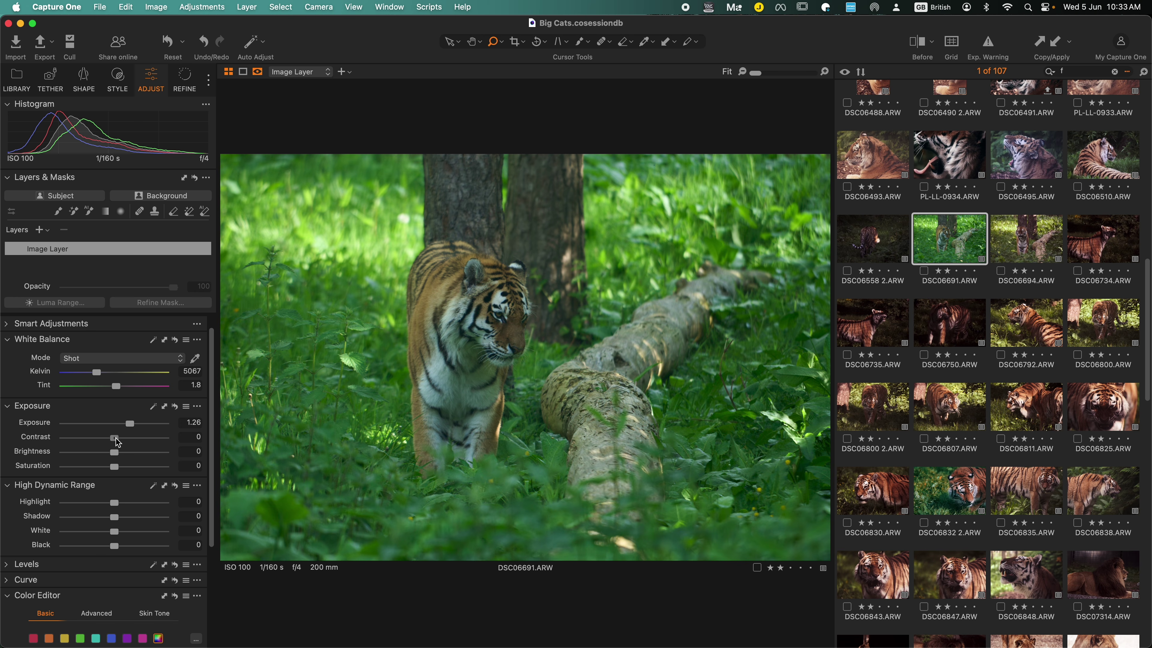
left_click_drag(114, 438, 131, 424)
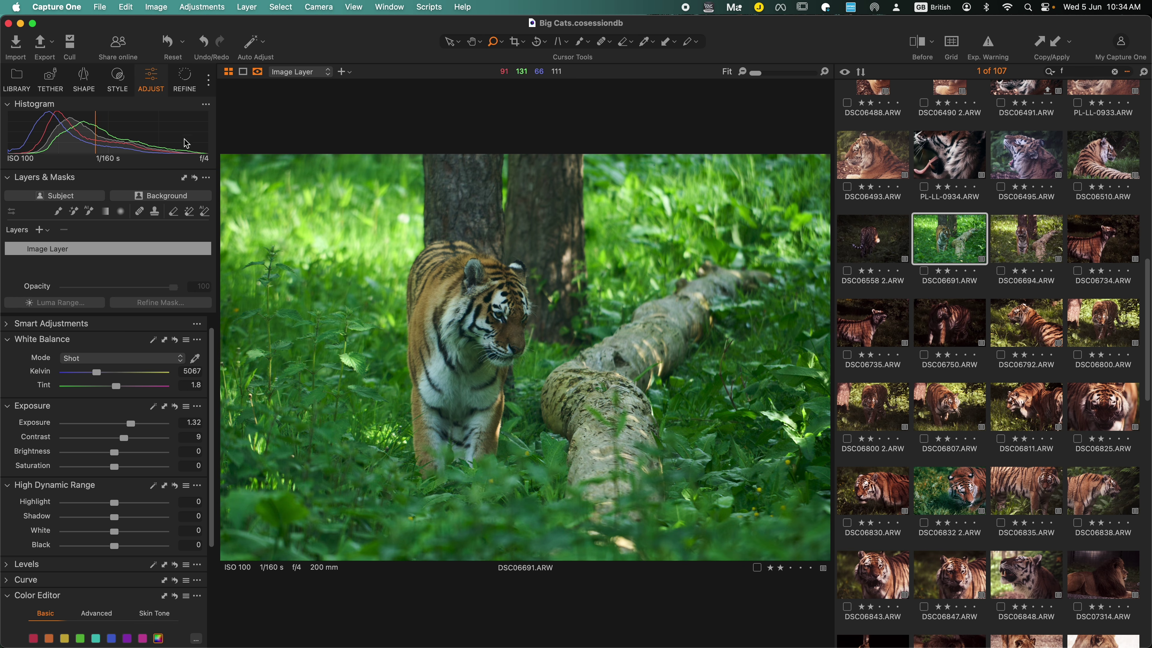
Export the tiger photo to the Desktop with the "JPEG - Full size, highest quality" recipe and the -V2 name suffix
left_click(45, 46)
left_click(90, 53)
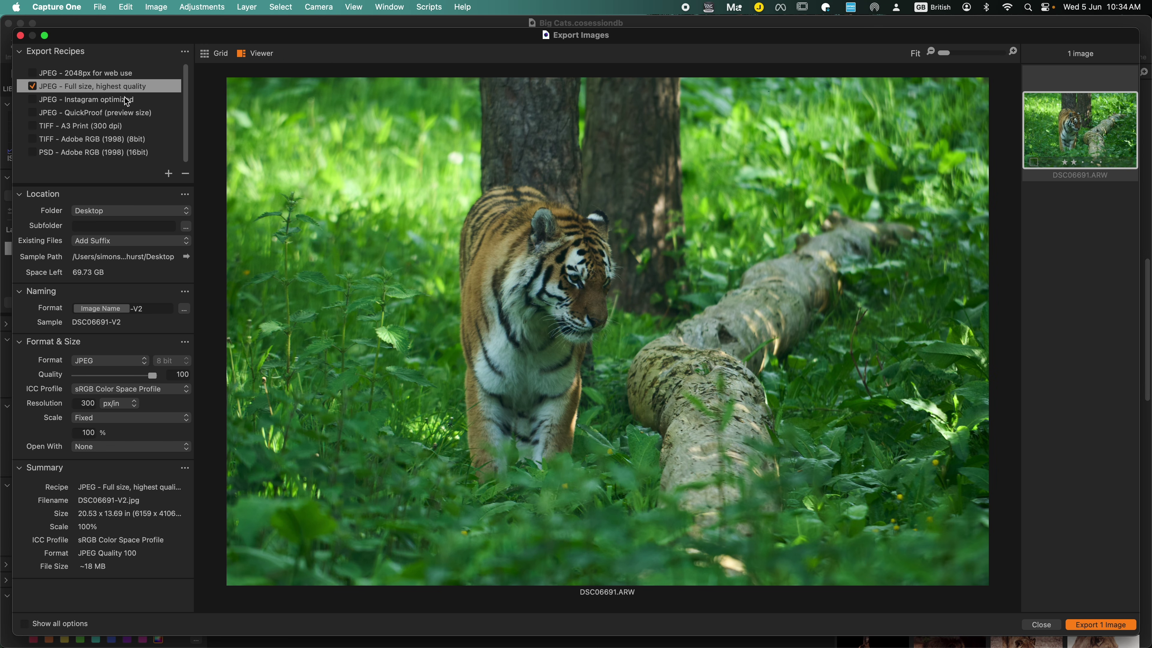
left_click(1102, 624)
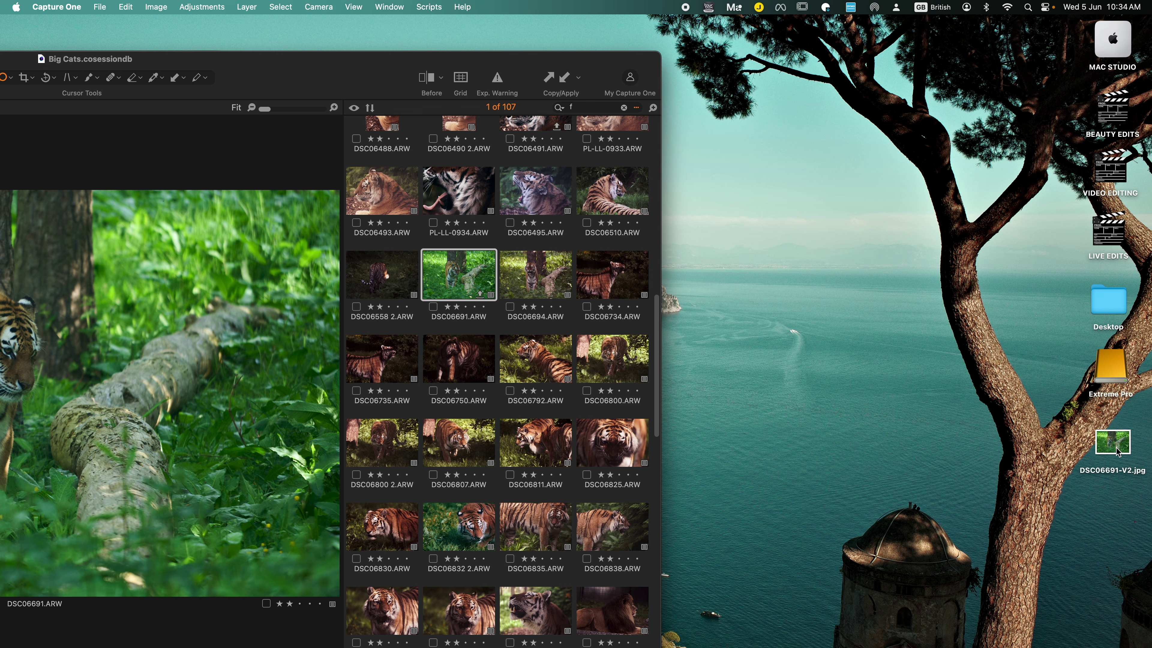
Switch back to fylm.ai in Chrome, collapse the previews column and upload DSC06691-V2.jpg to the Media folder
key("super+Tab")
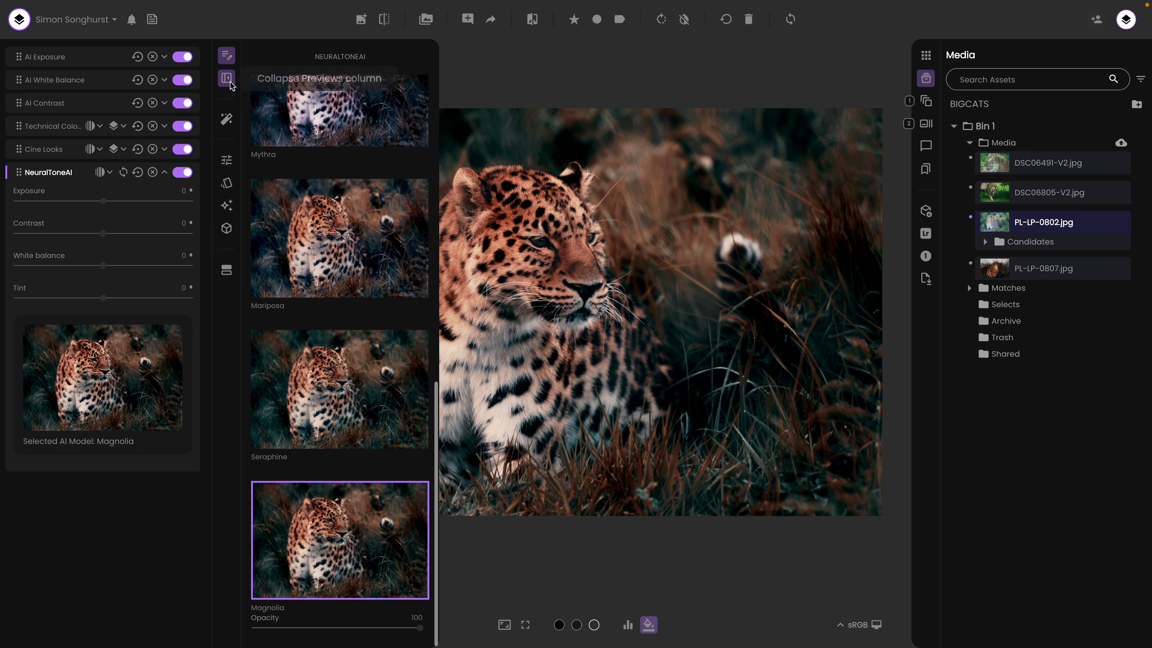
left_click(229, 82)
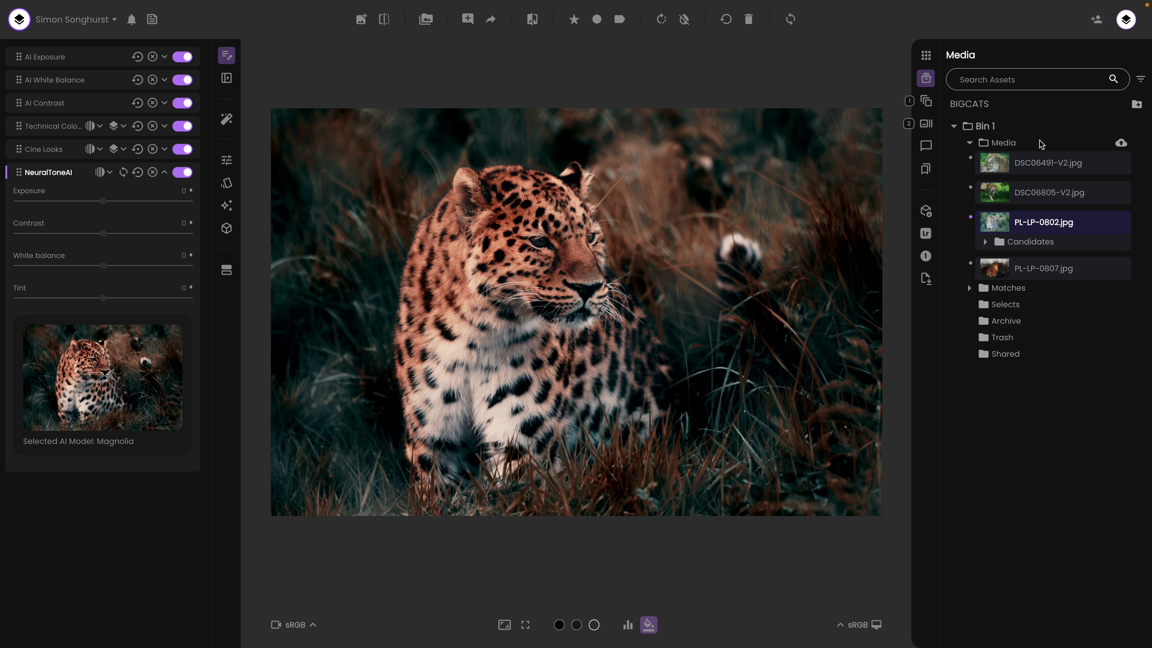
left_click(1121, 143)
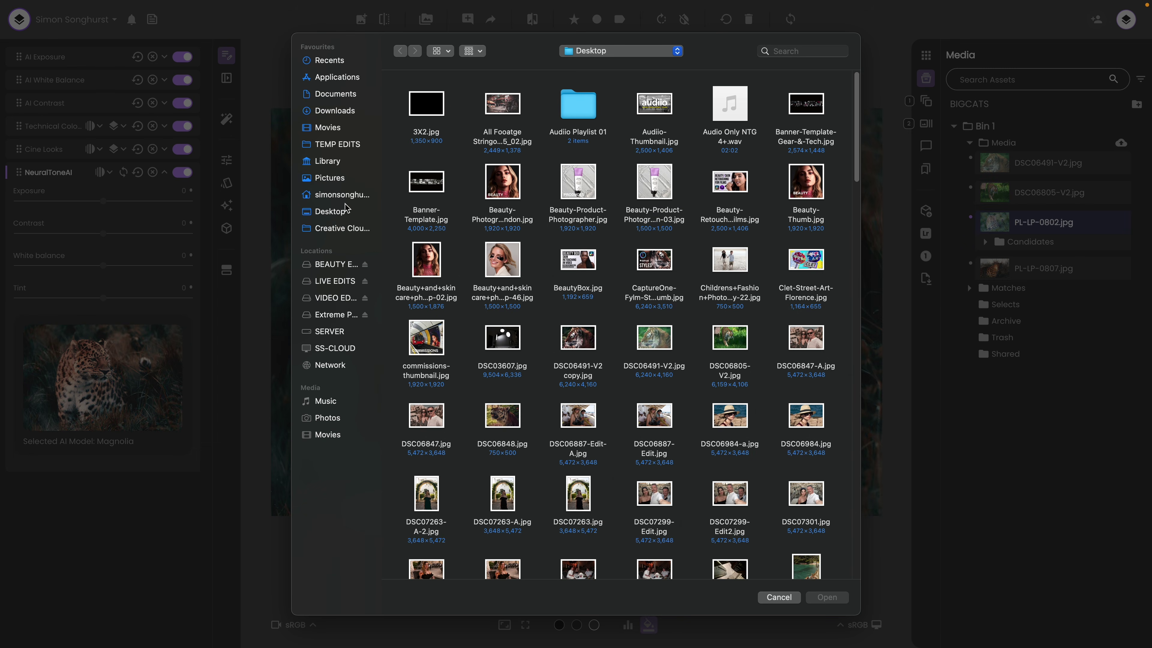
left_click(484, 104)
left_click(827, 598)
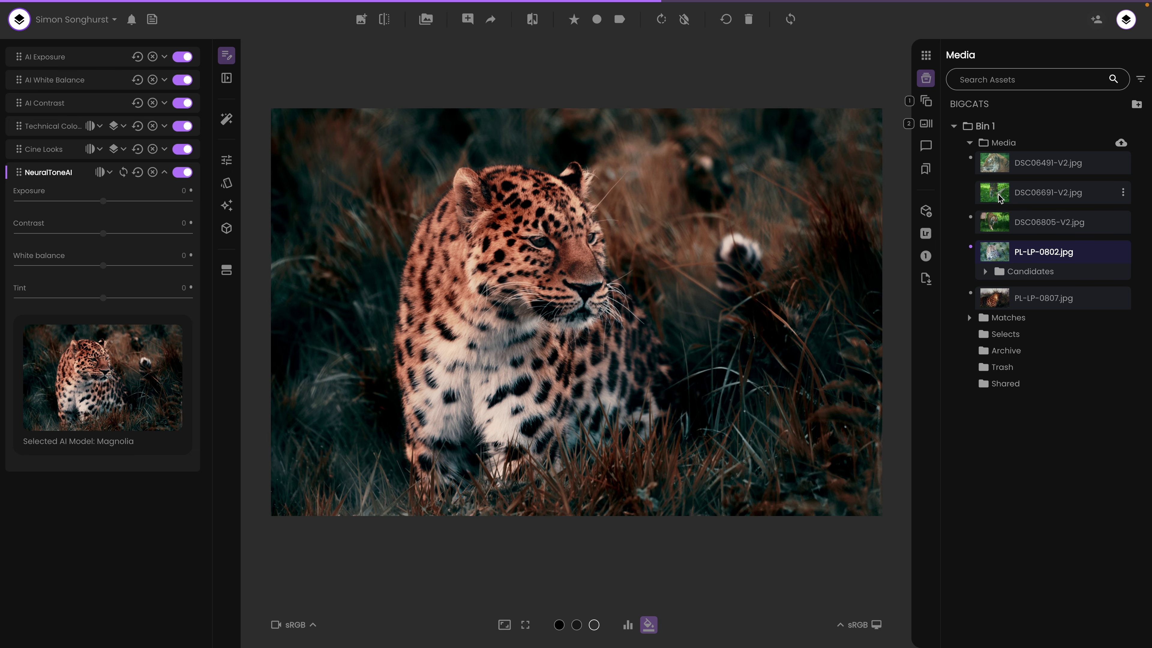
Open DSC06691-V2.jpg and set its input transform to sRGB
left_click(999, 198)
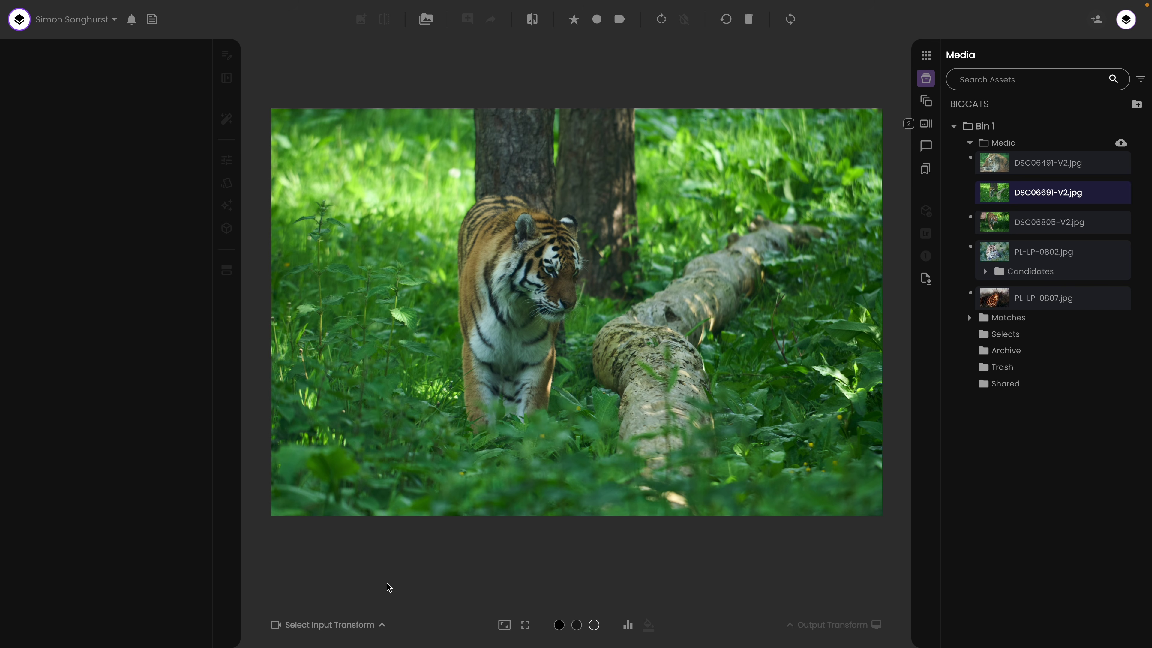
left_click(371, 625)
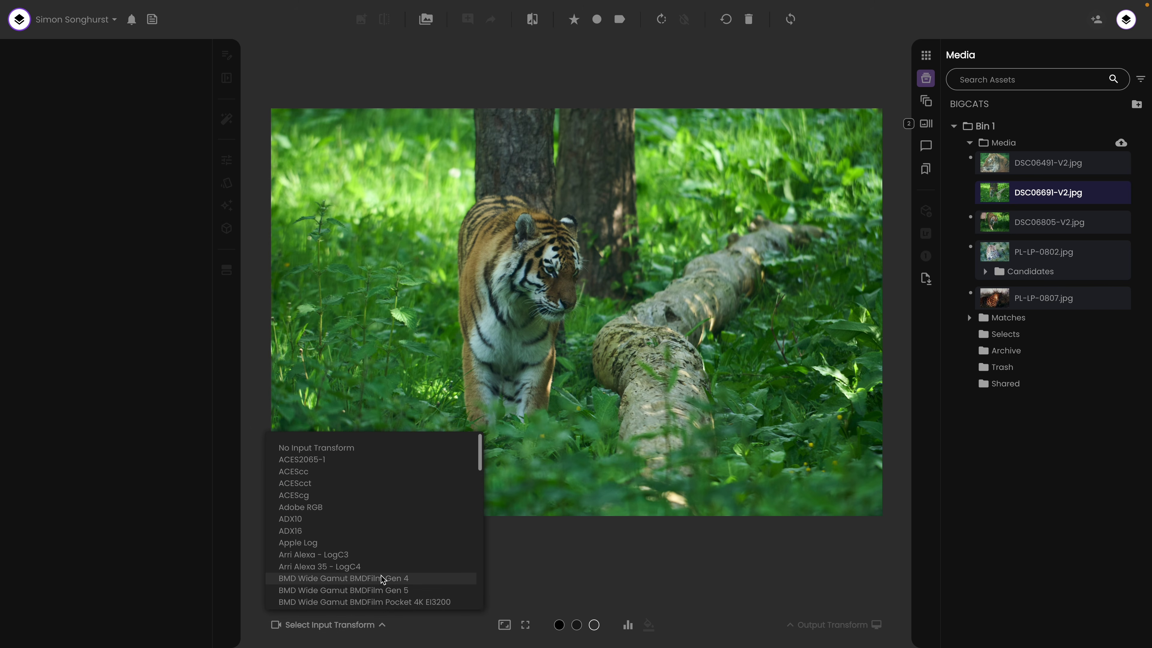
scroll(382, 576, "down", 5)
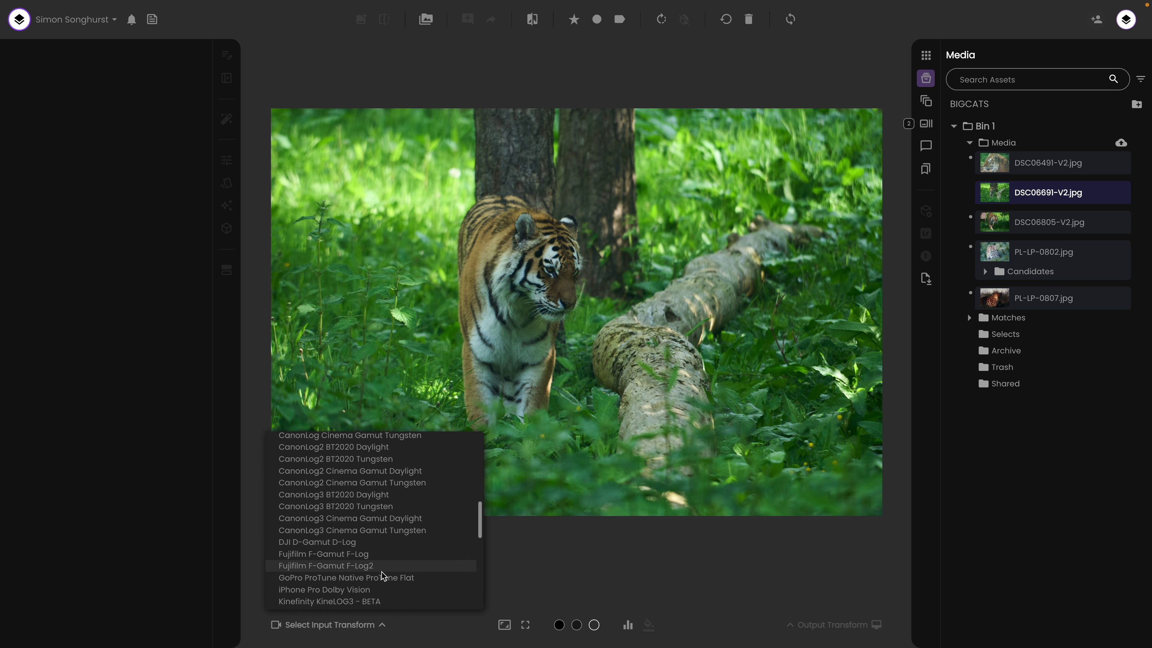
scroll(382, 575, "down", 2)
scroll(382, 575, "up", 7)
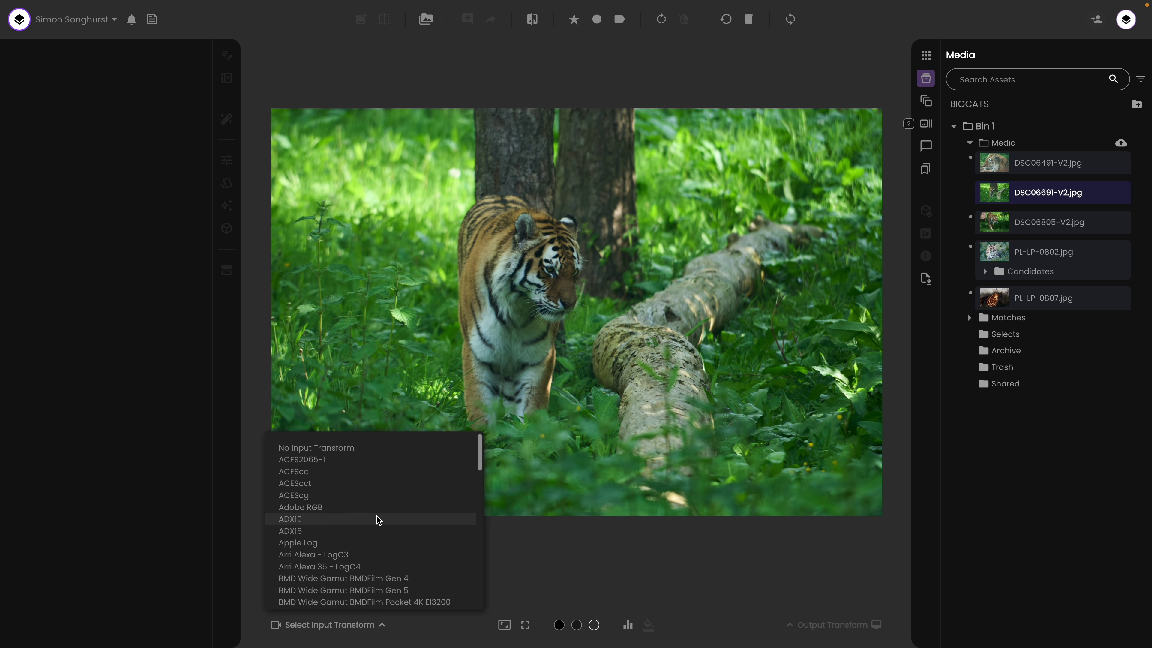
scroll(378, 520, "down", 12)
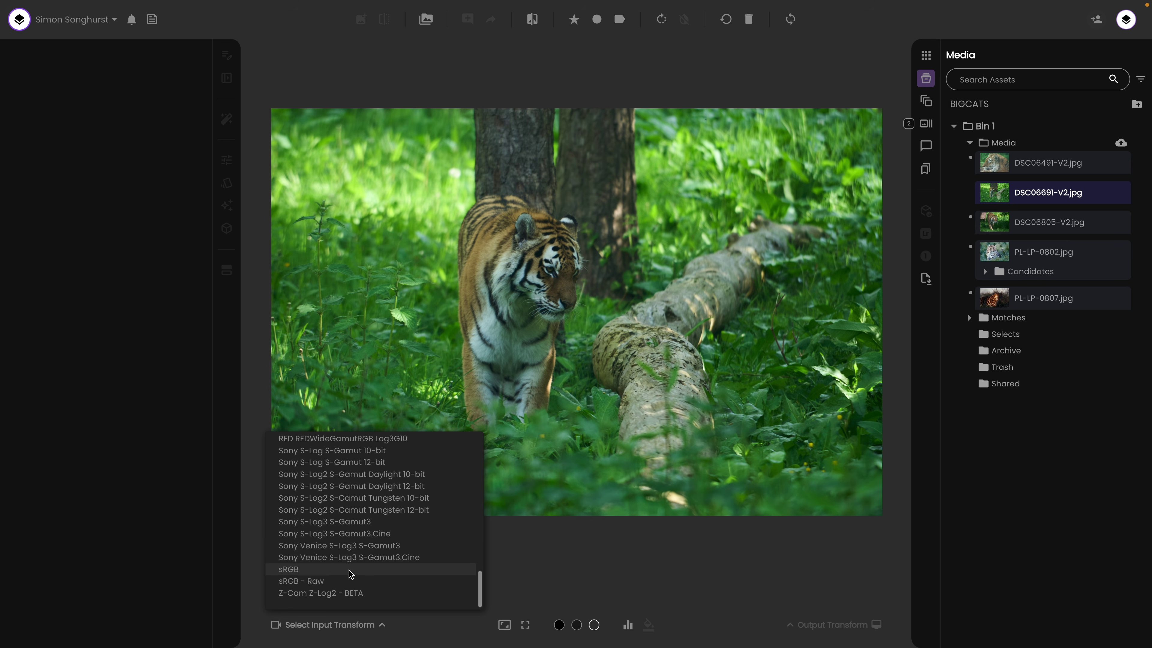
left_click(351, 572)
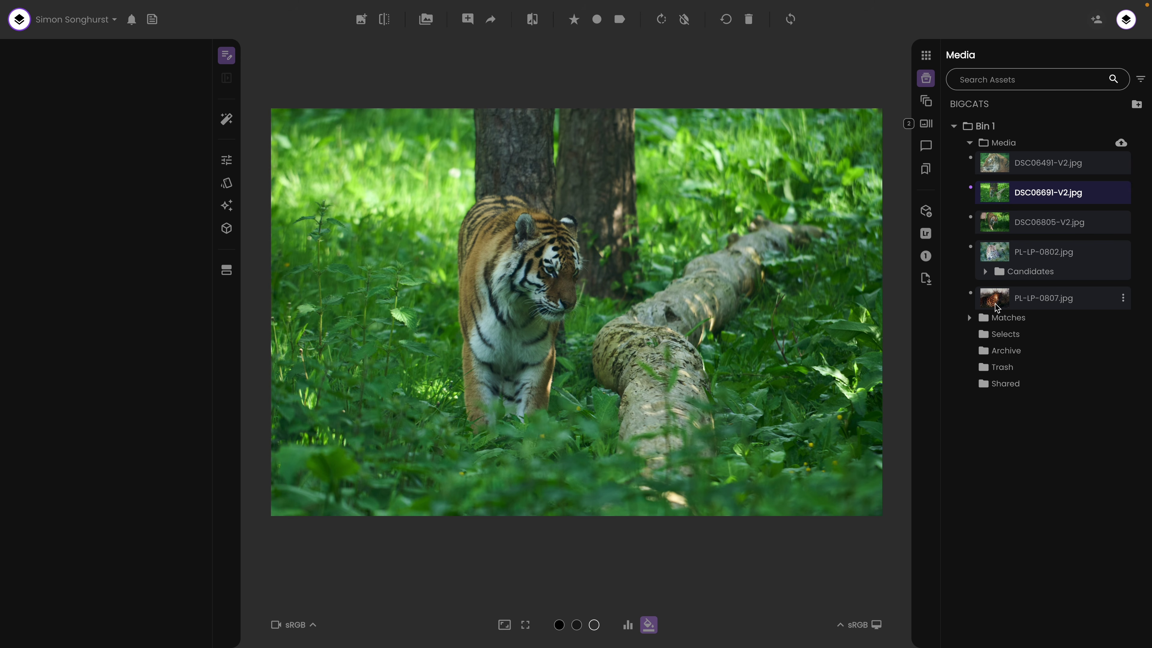
Open the reference leopard photo PL-LP-0807.jpg and save its look as a Match without entering a name
left_click(997, 309)
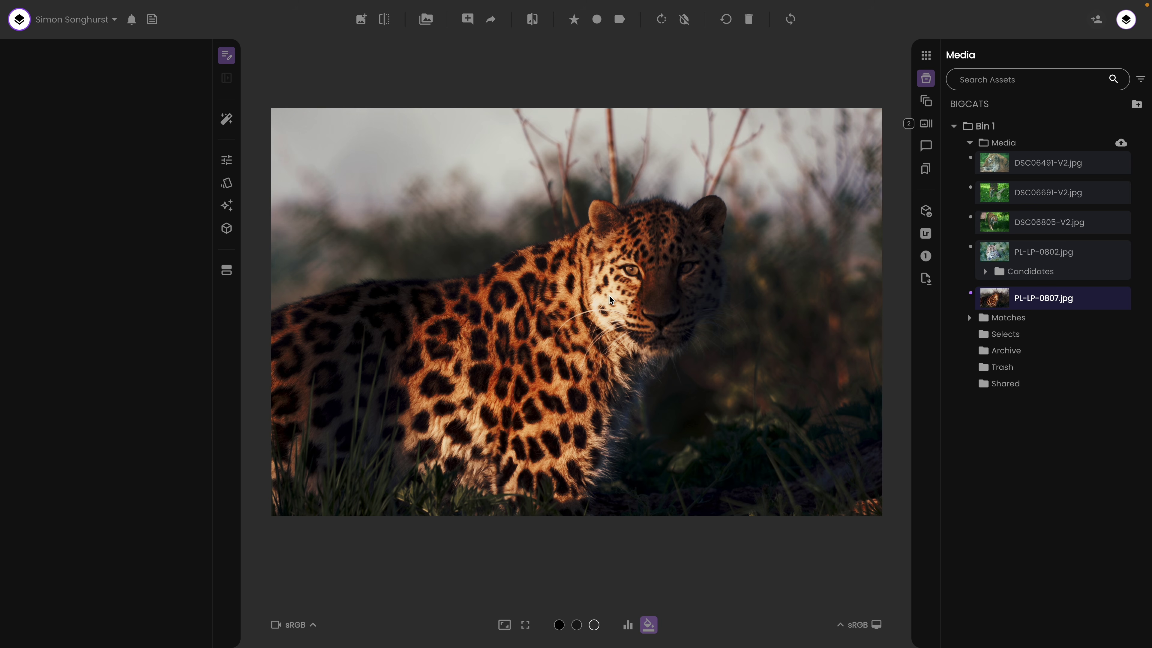
left_click(384, 22)
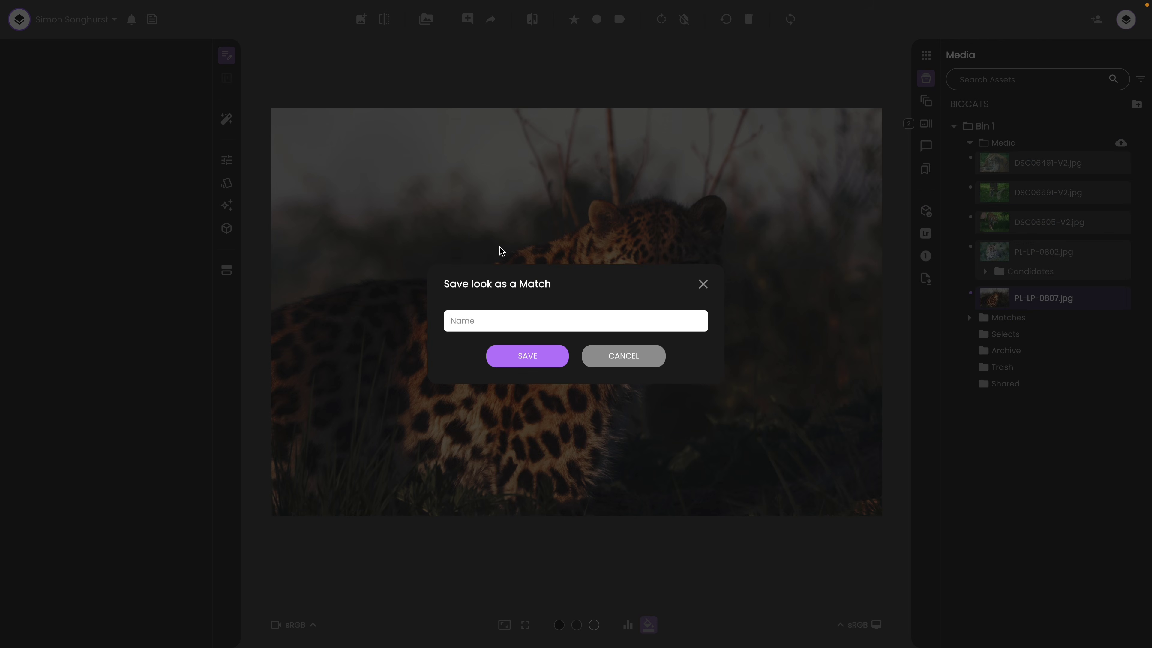
left_click(527, 356)
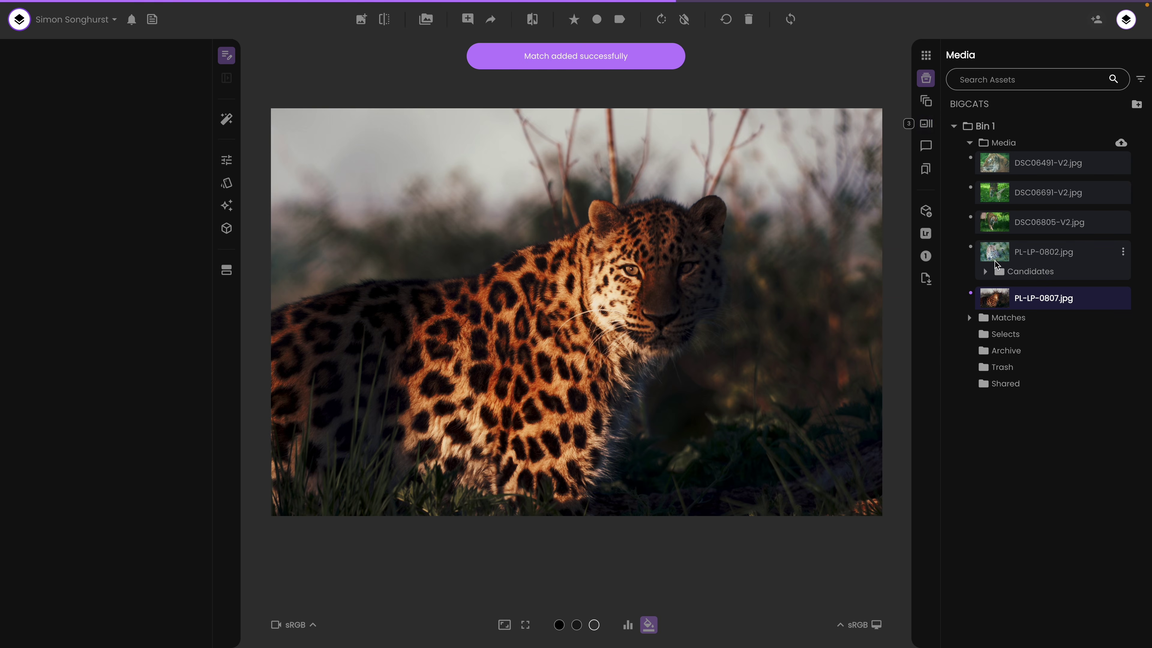
Return to DSC06691-V2.jpg and add the AI Exposure tool from the Magic Mode tools
left_click(1002, 196)
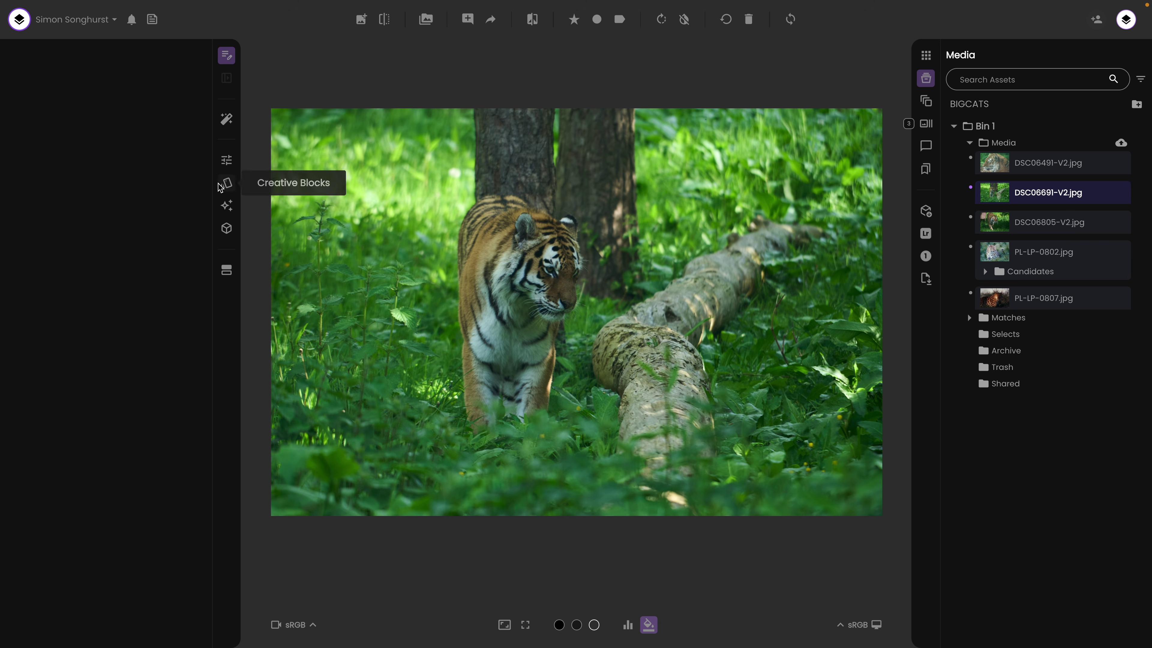
left_click(229, 164)
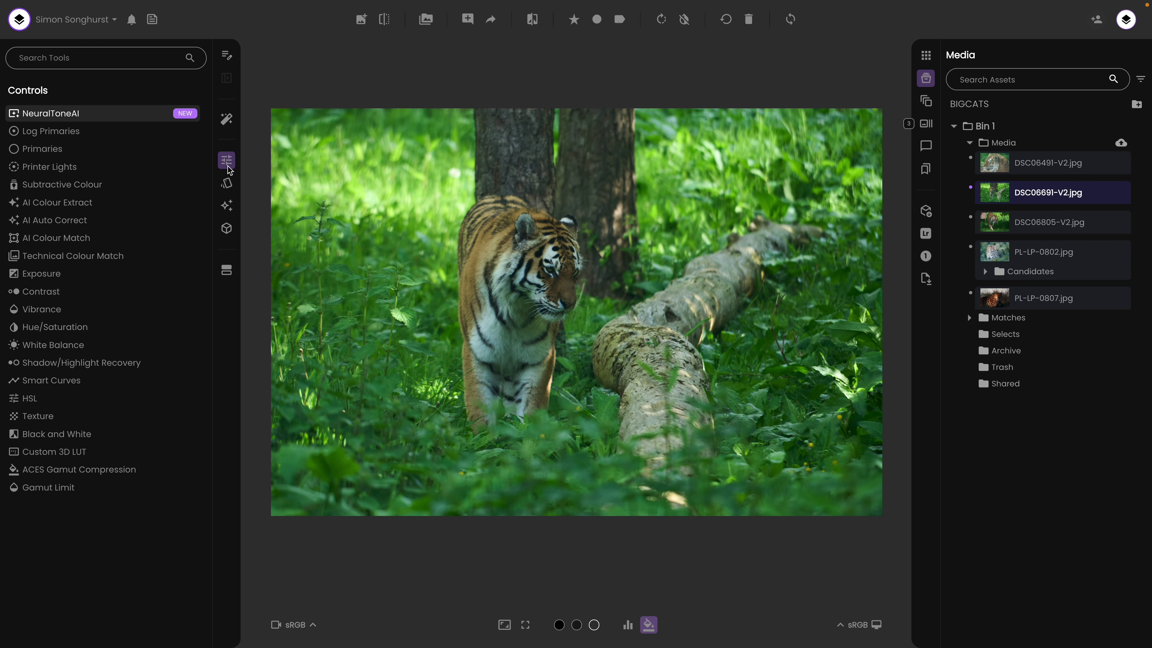
left_click(228, 184)
left_click(227, 205)
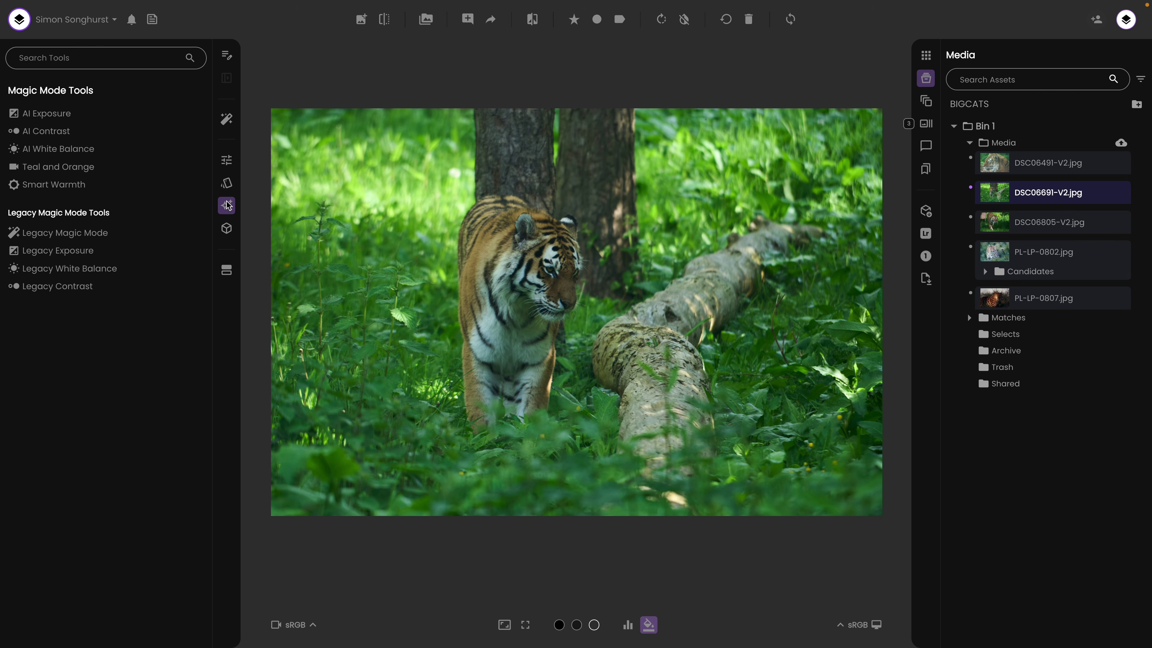
left_click(130, 116)
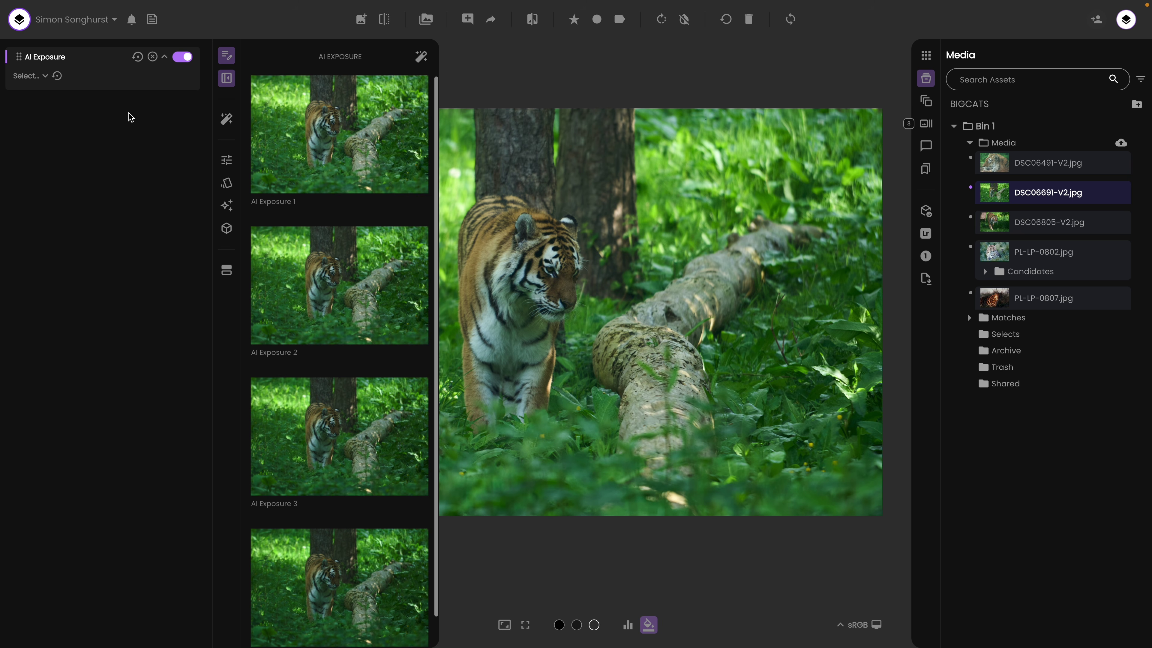
Compare the AI Exposure looks on the tiger photo and apply AI Exposure 1
left_click(338, 447)
scroll(338, 447, "down", 1)
scroll(340, 443, "up", 1)
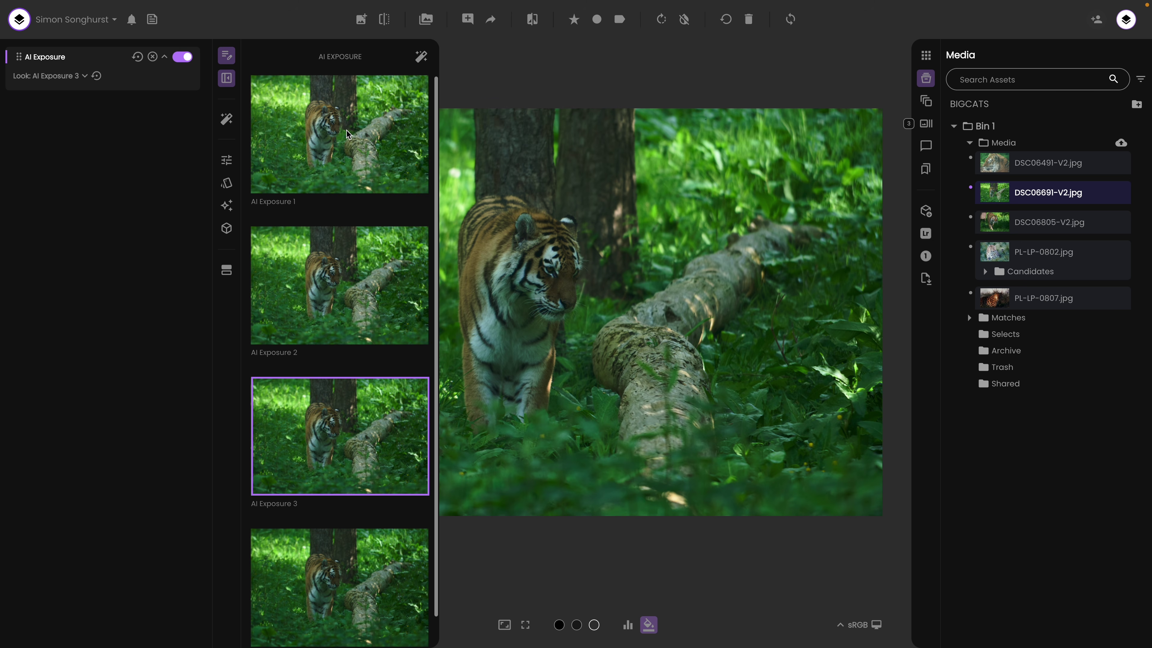
left_click(346, 152)
Add the AI White Balance tool from the Magic Mode tools and apply the AI White Balance 3 look
left_click(226, 182)
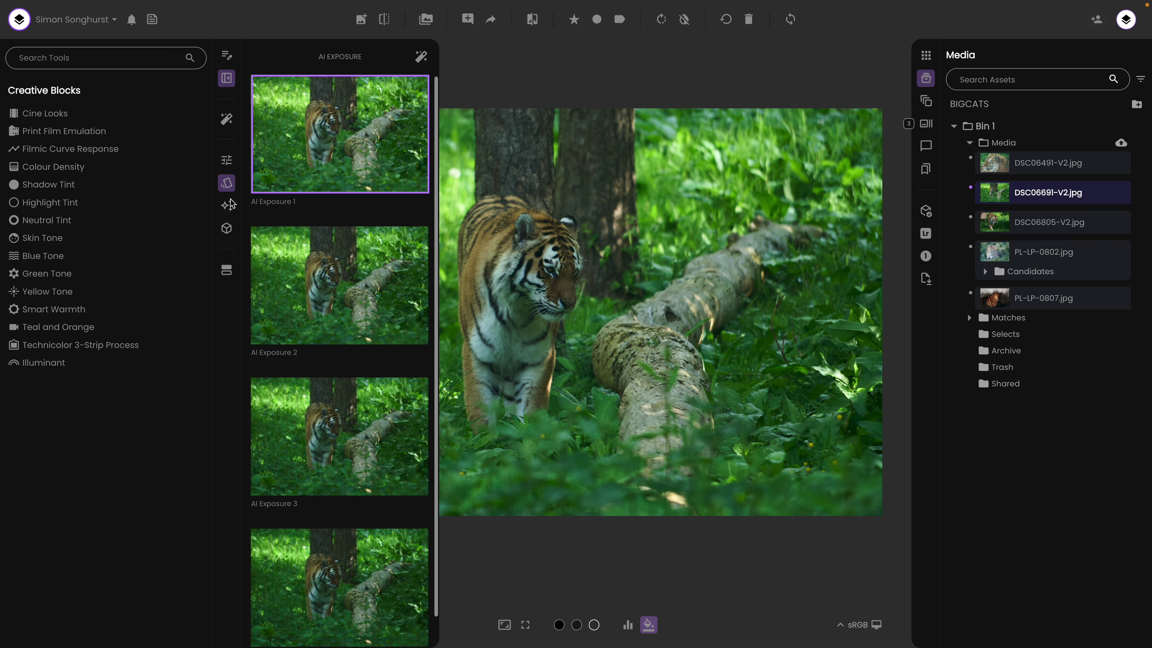
left_click(229, 205)
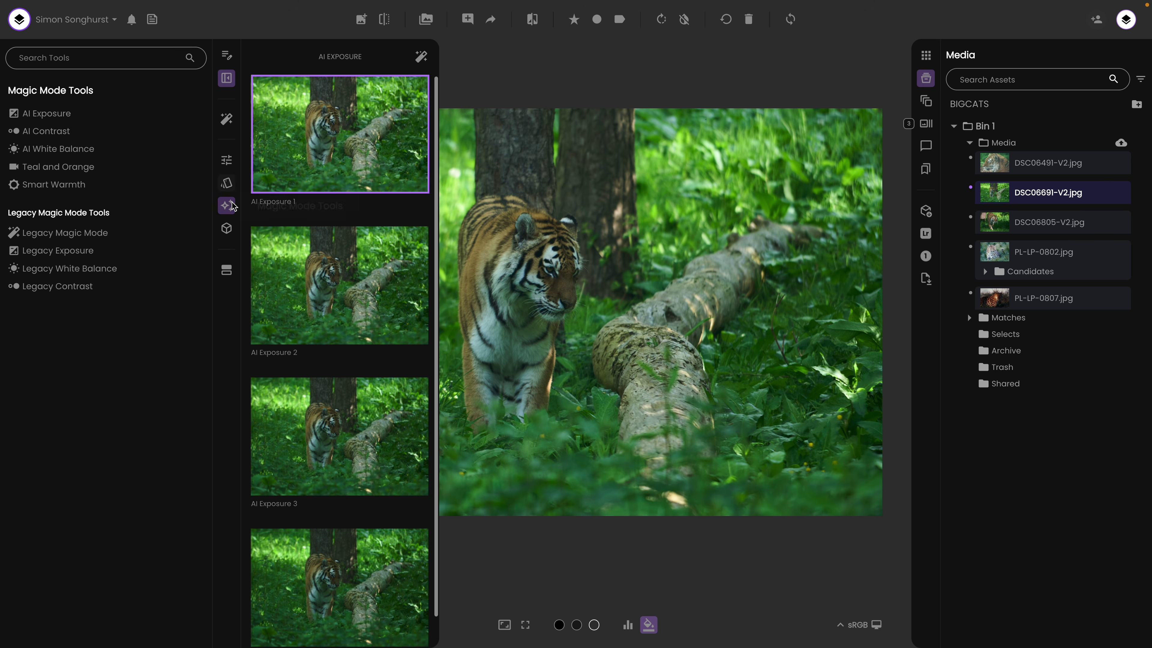
left_click(111, 154)
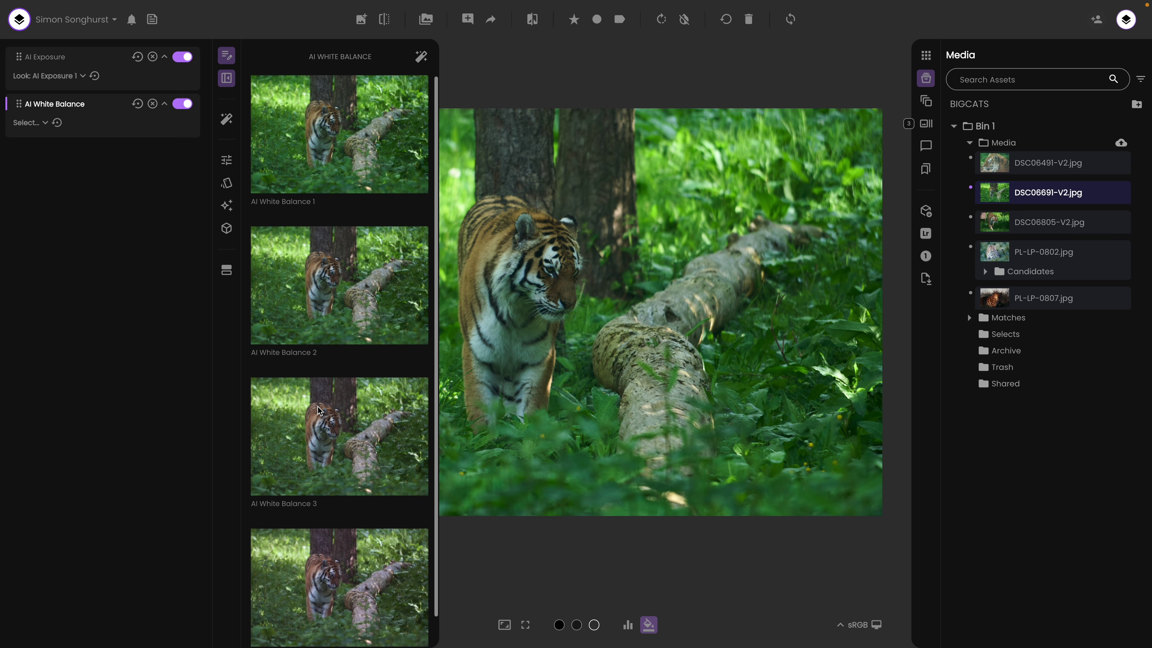
scroll(319, 410, "up", 1)
scroll(366, 294, "down", 1)
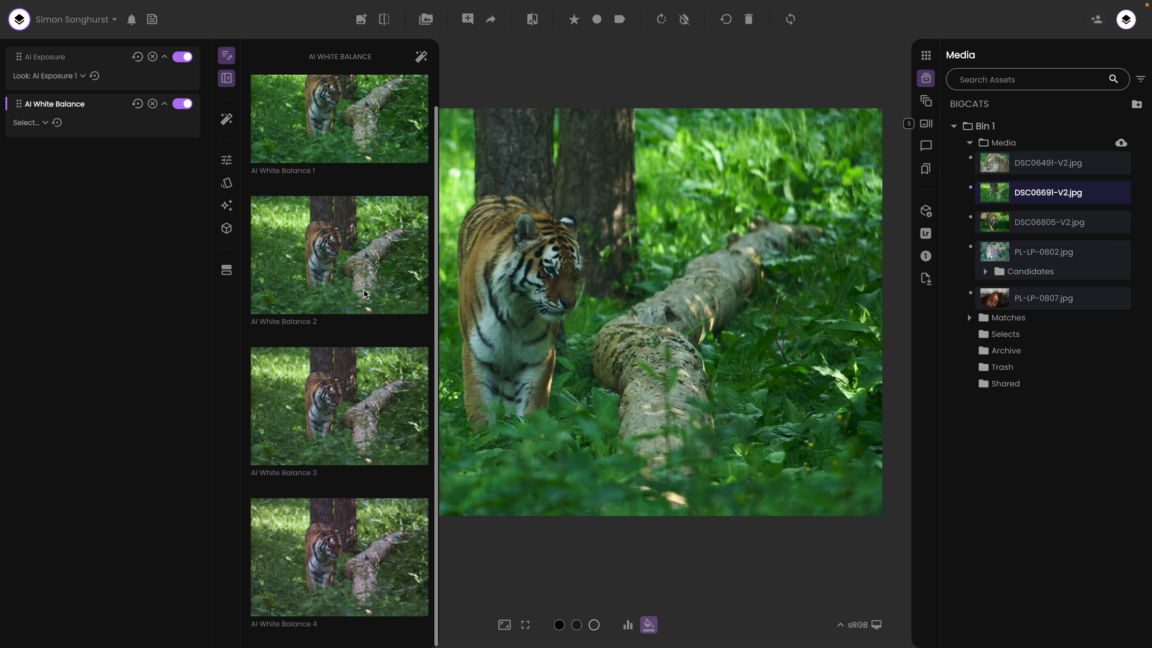
left_click(333, 418)
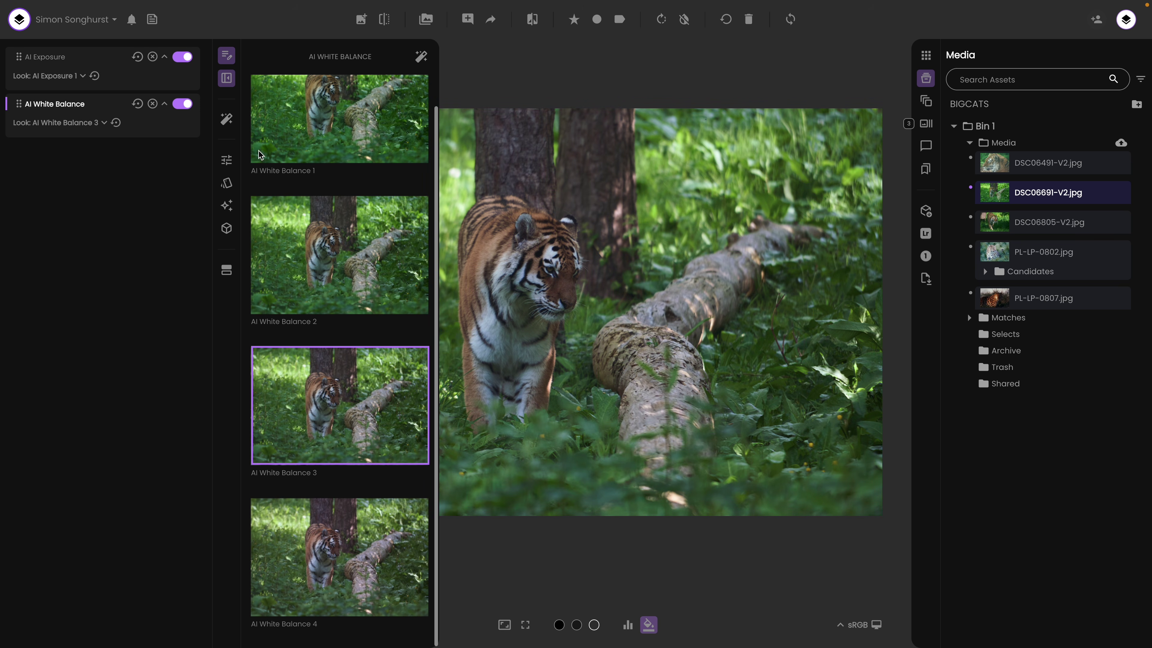
Add the AI Colour Match control to the photo and turn AI Exposure off and on to compare its effect
left_click(227, 206)
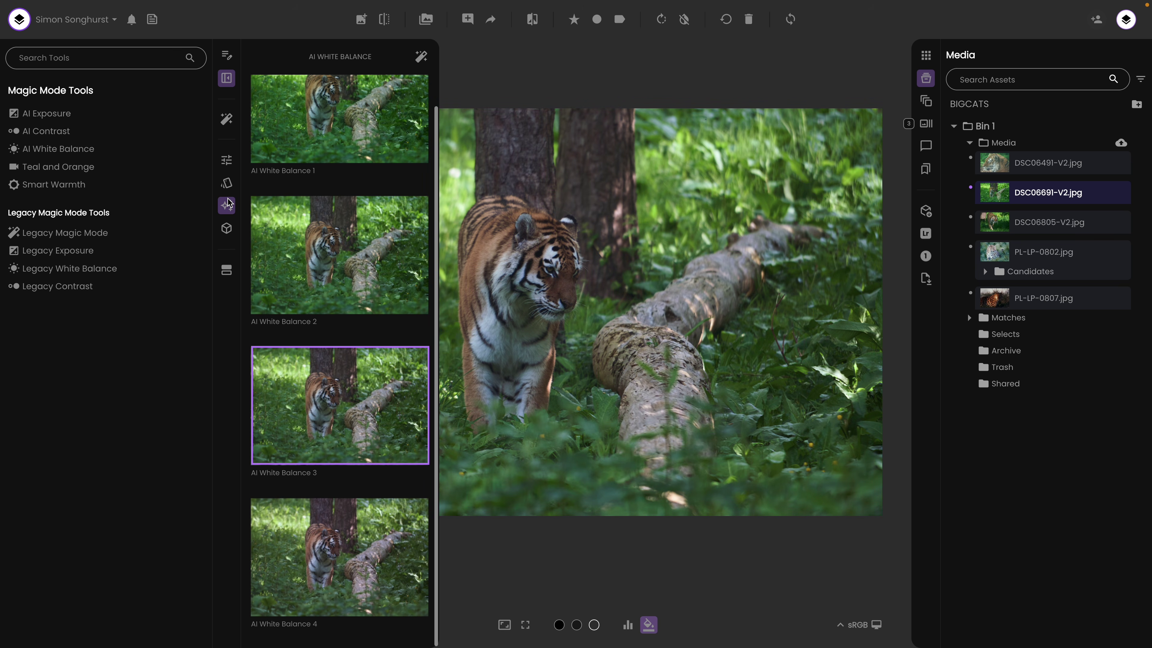
left_click(229, 181)
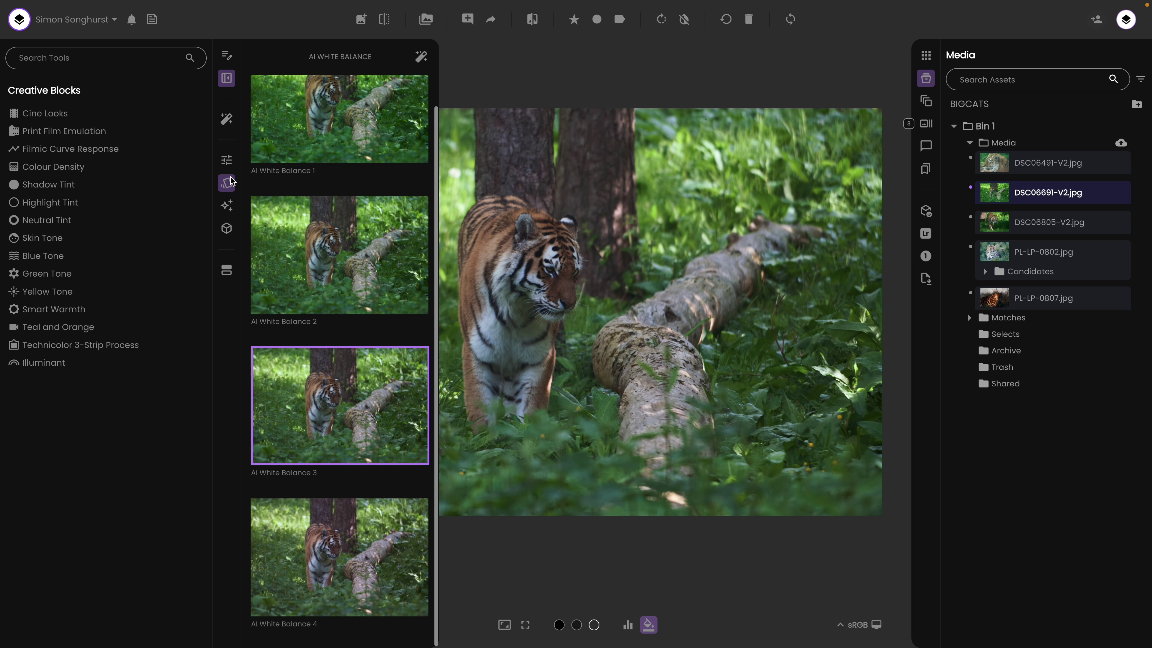
left_click(226, 160)
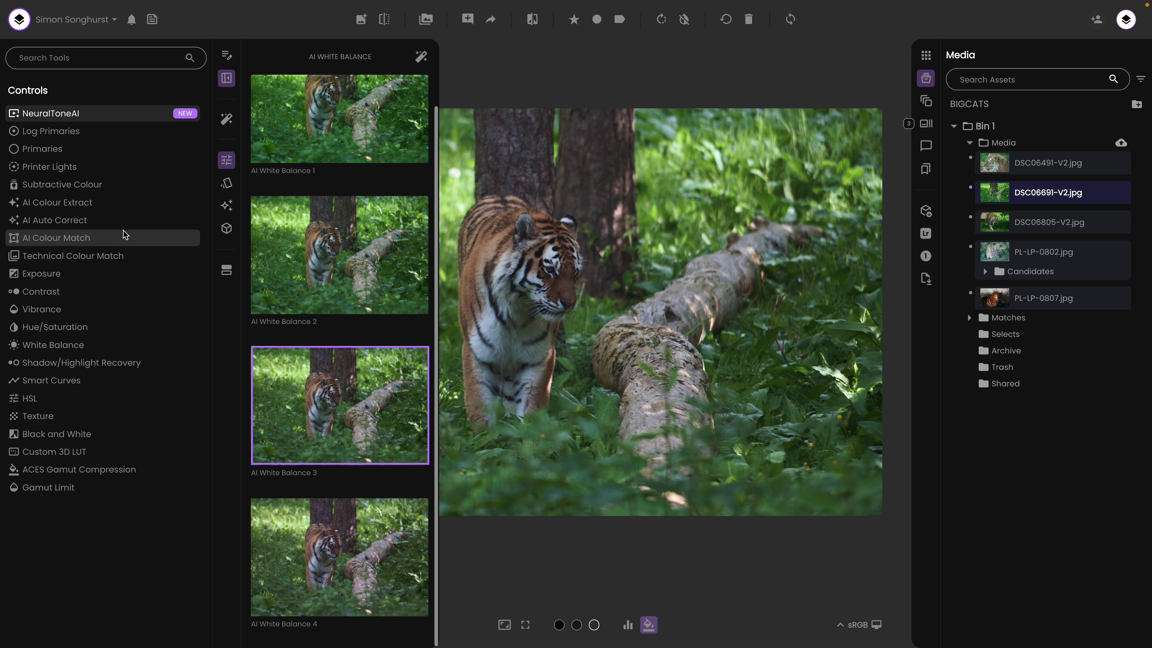
left_click(59, 241)
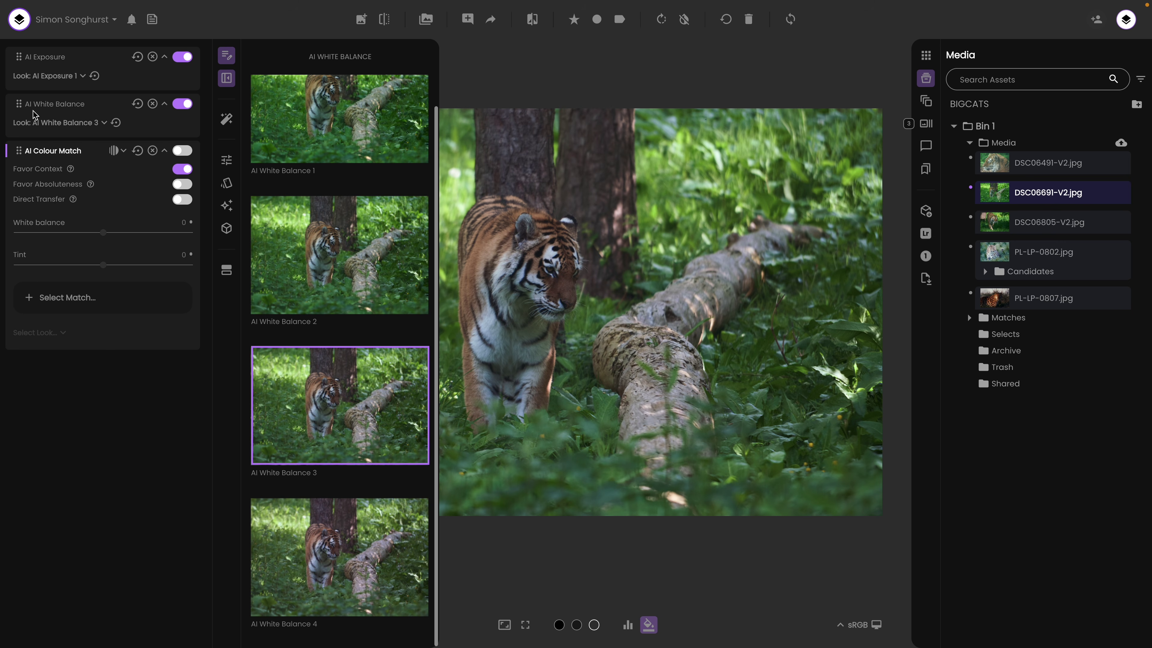
left_click(181, 58)
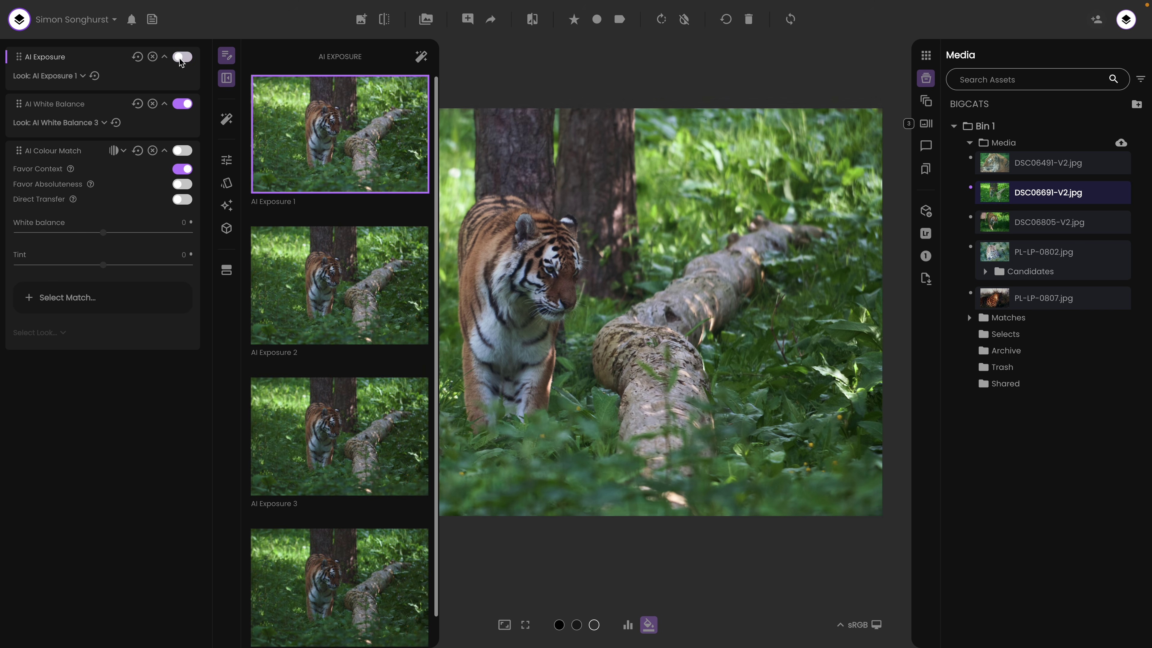
left_click(181, 59)
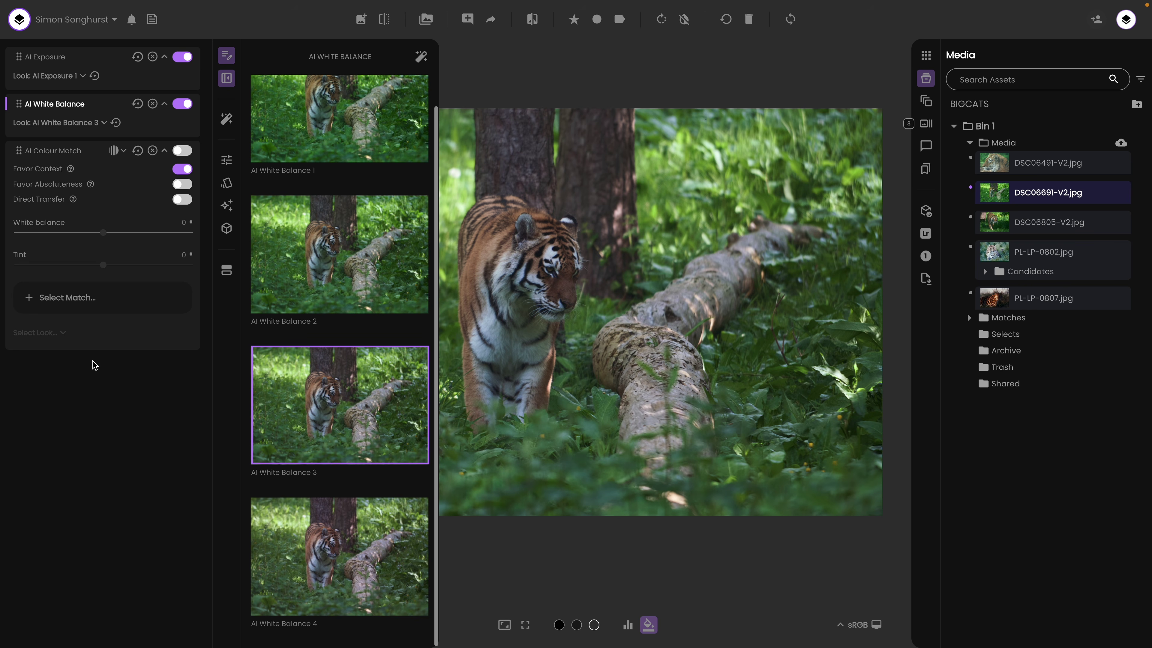
Apply the saved Leaopard 03 match from Bin 1 as the AI Colour Match source
left_click(93, 303)
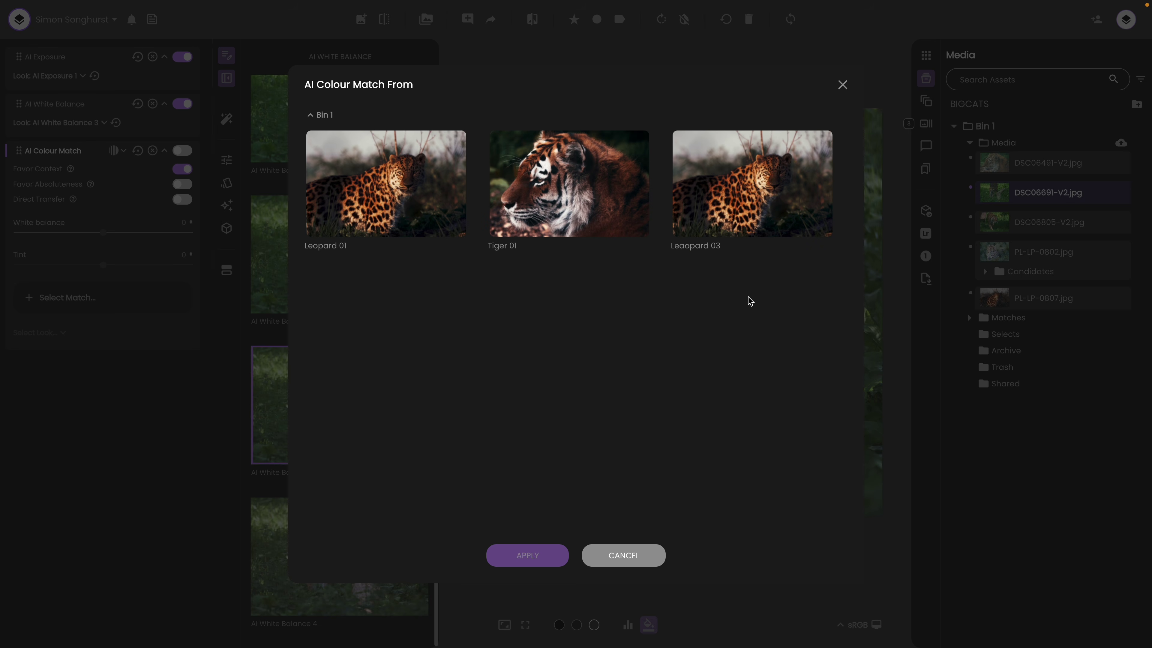
left_click(760, 186)
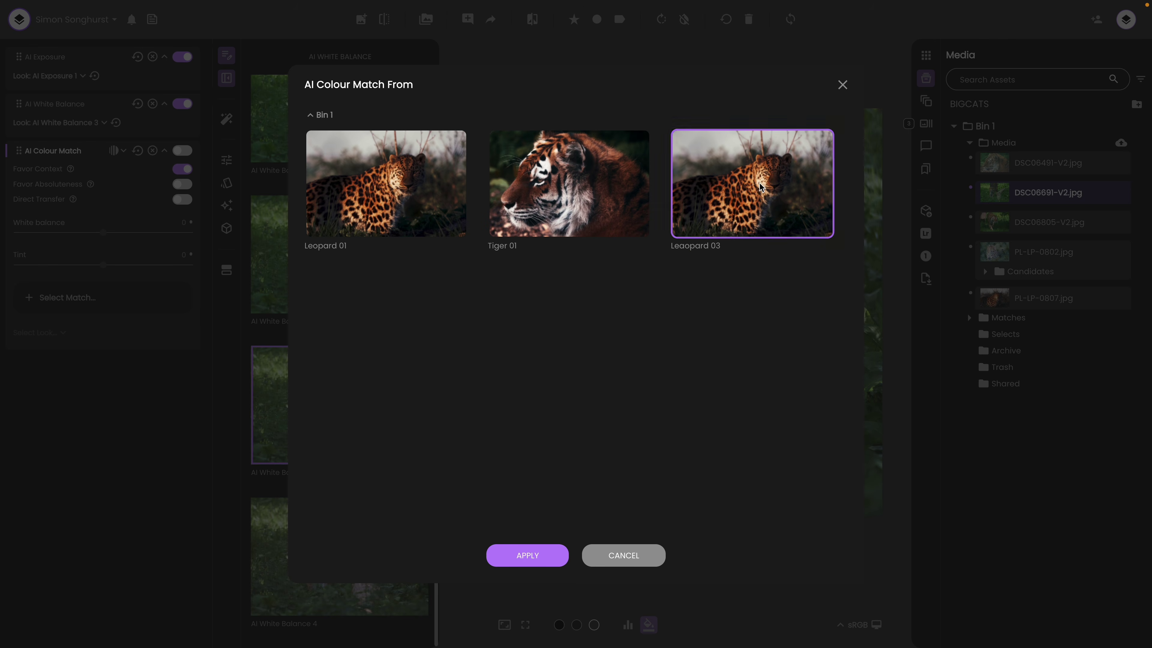
left_click(522, 567)
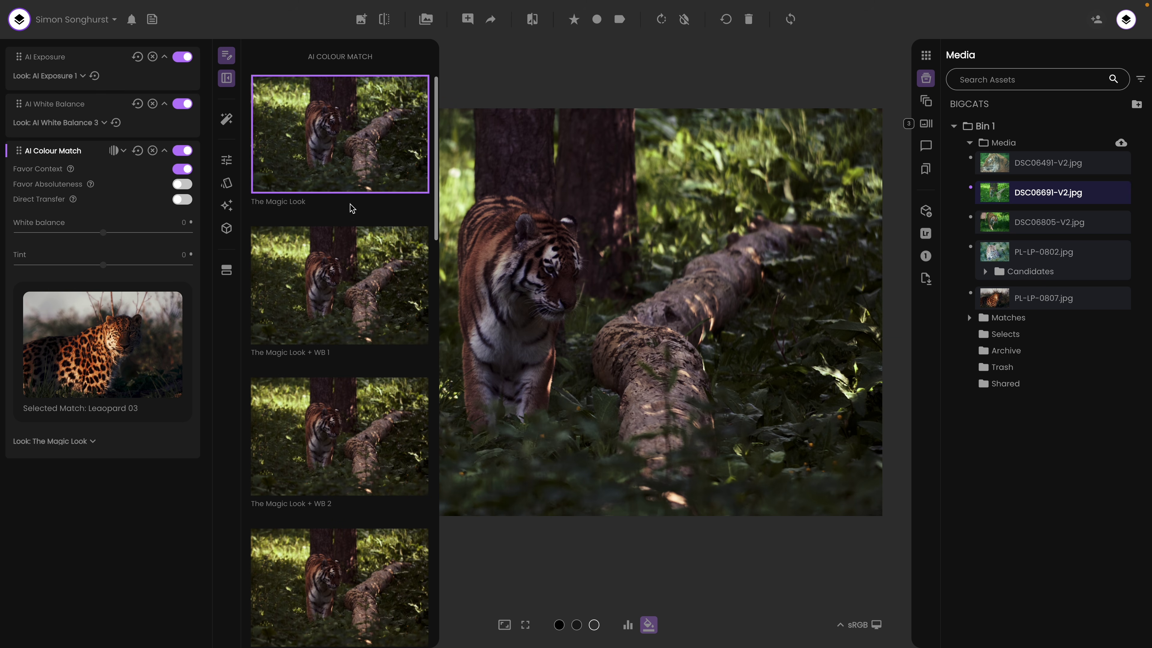
Browse the AI Colour Match looks, apply The Magic Look + WB 5, and hide the look previews
scroll(370, 342, "down", 8)
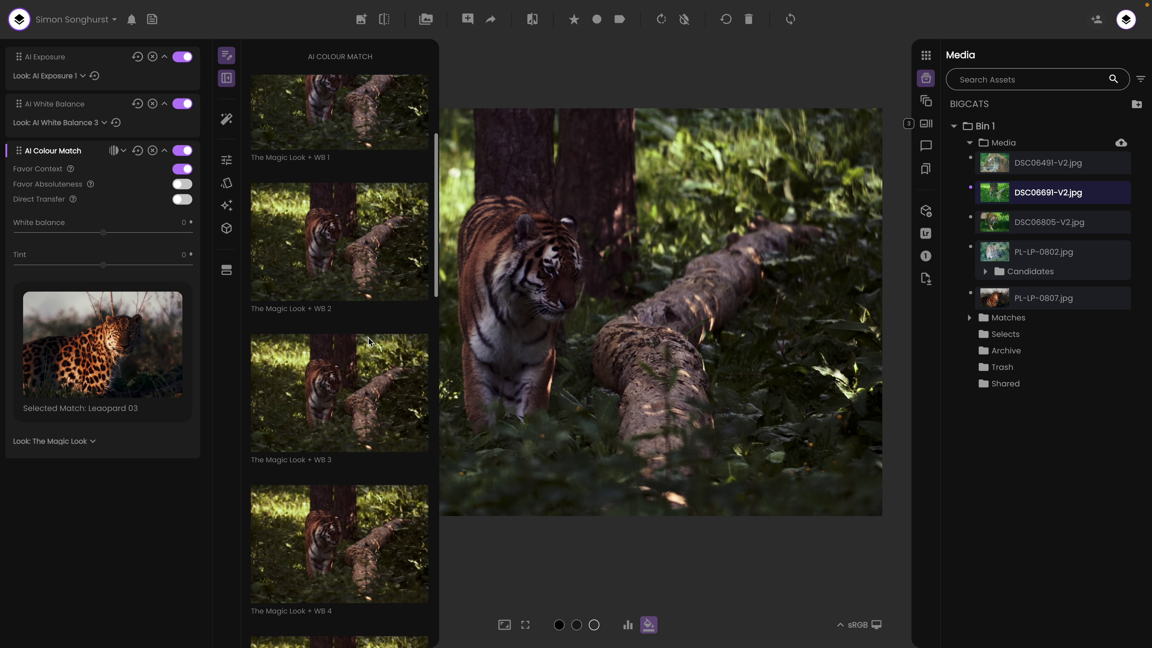
scroll(369, 342, "down", 2)
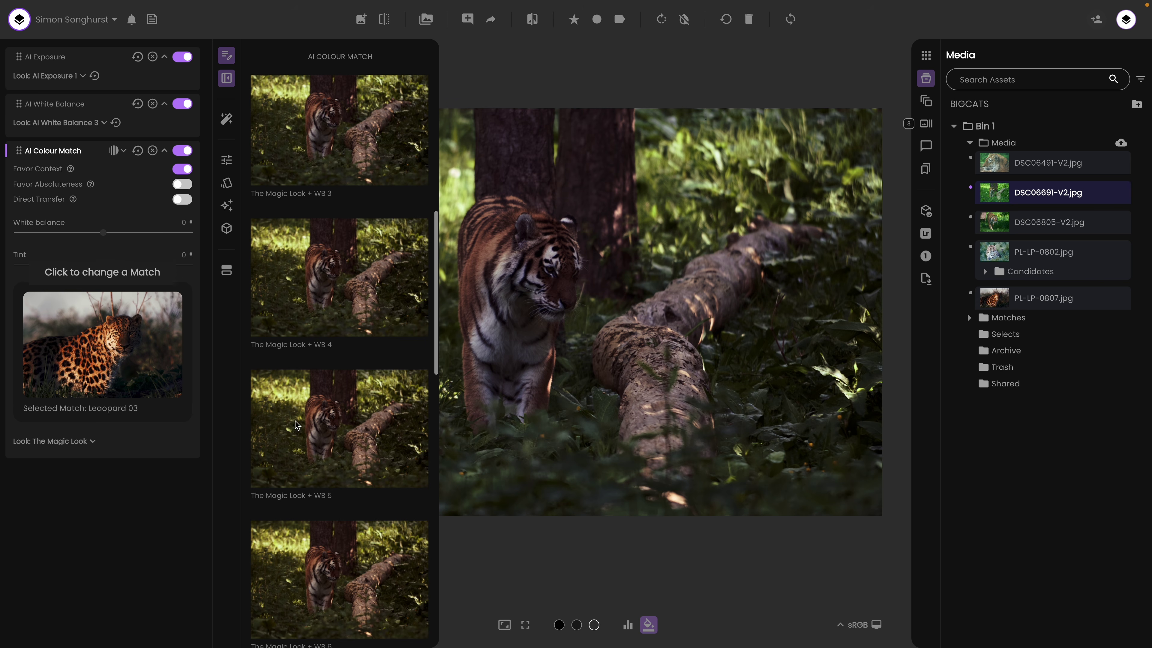
scroll(331, 443, "down", 4)
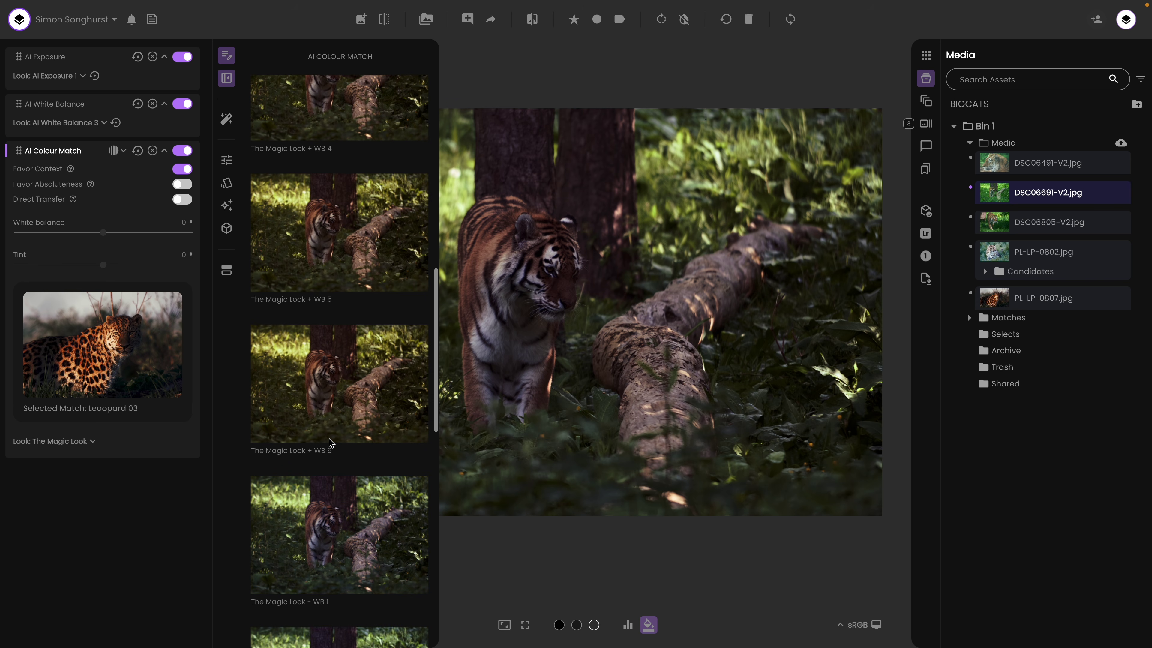
left_click(333, 386)
left_click(333, 257)
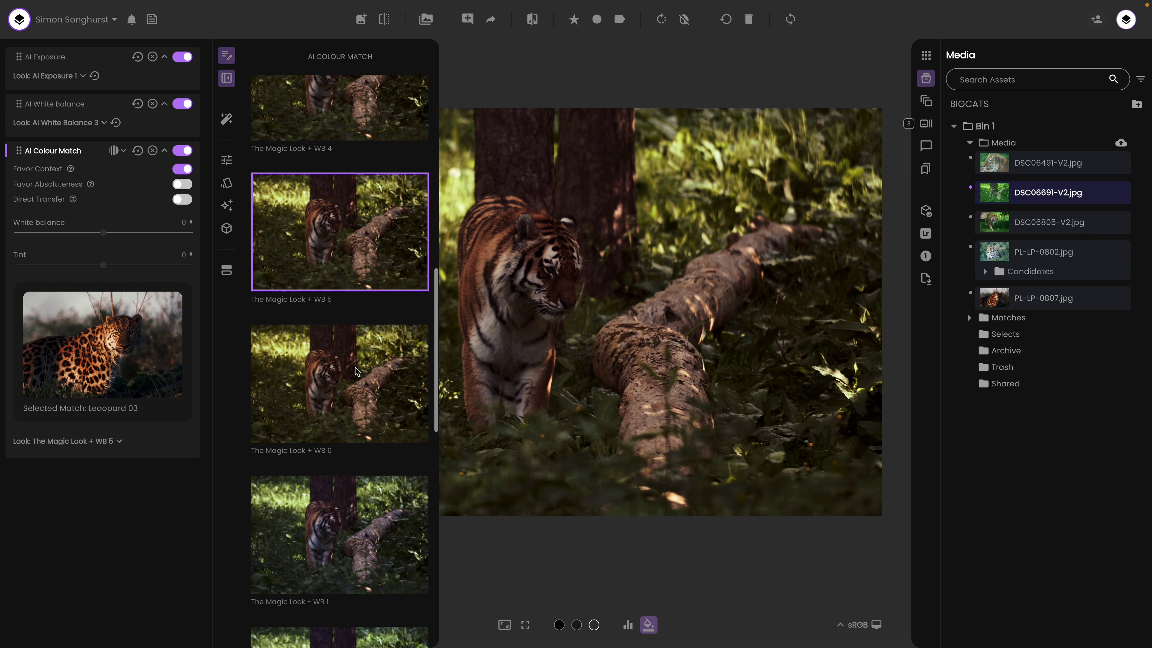
scroll(333, 257, "up", 3)
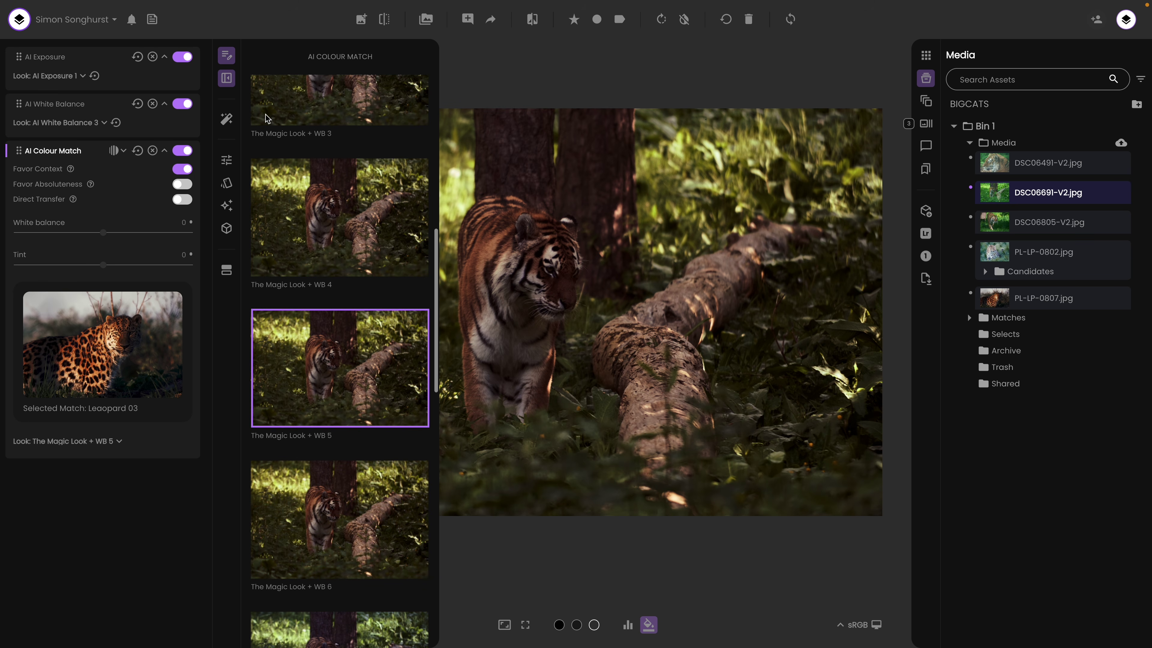
left_click(226, 78)
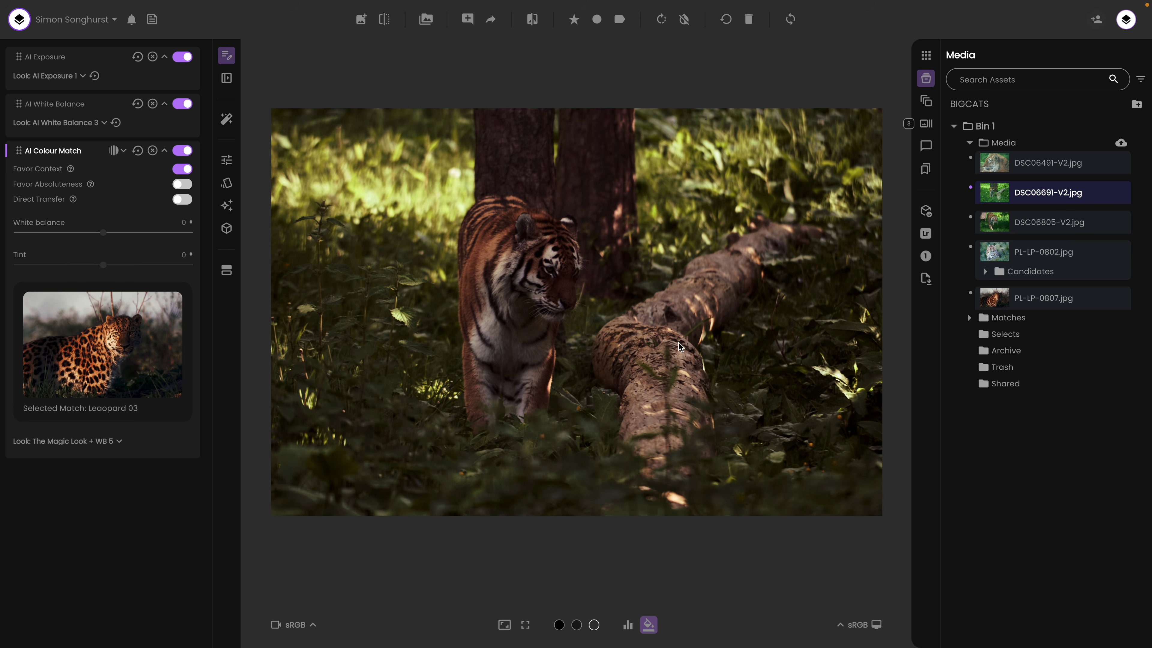
left_click(646, 348)
Add an Exposure control to the tiger photo and raise its exposure to 0.79
left_click(226, 162)
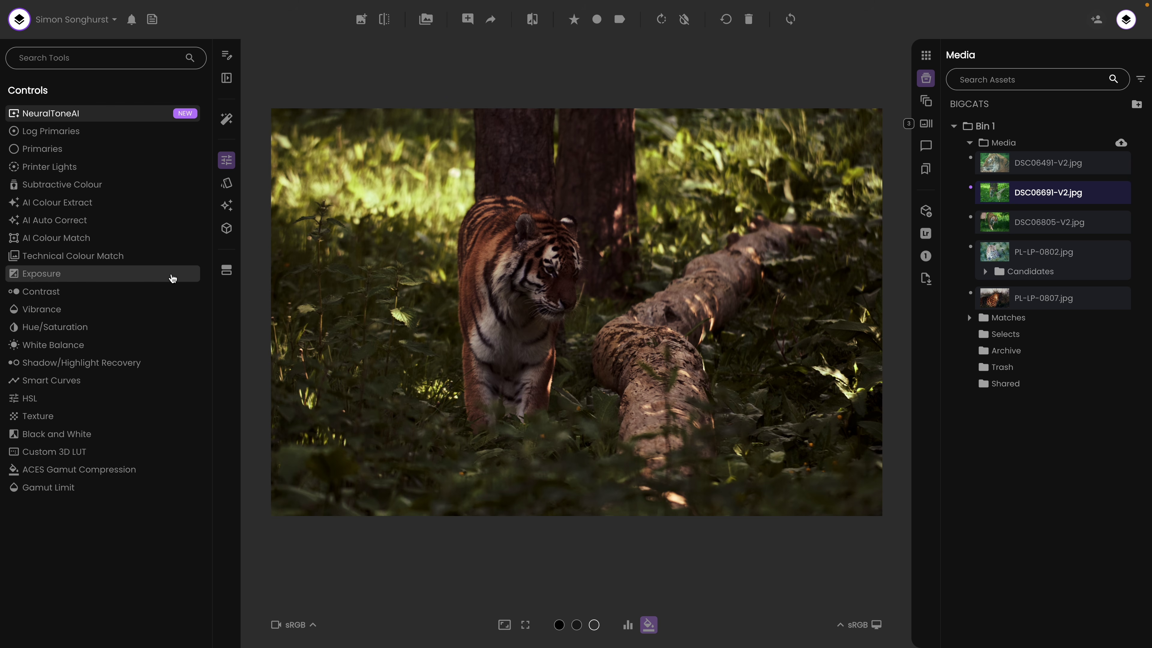
left_click(169, 275)
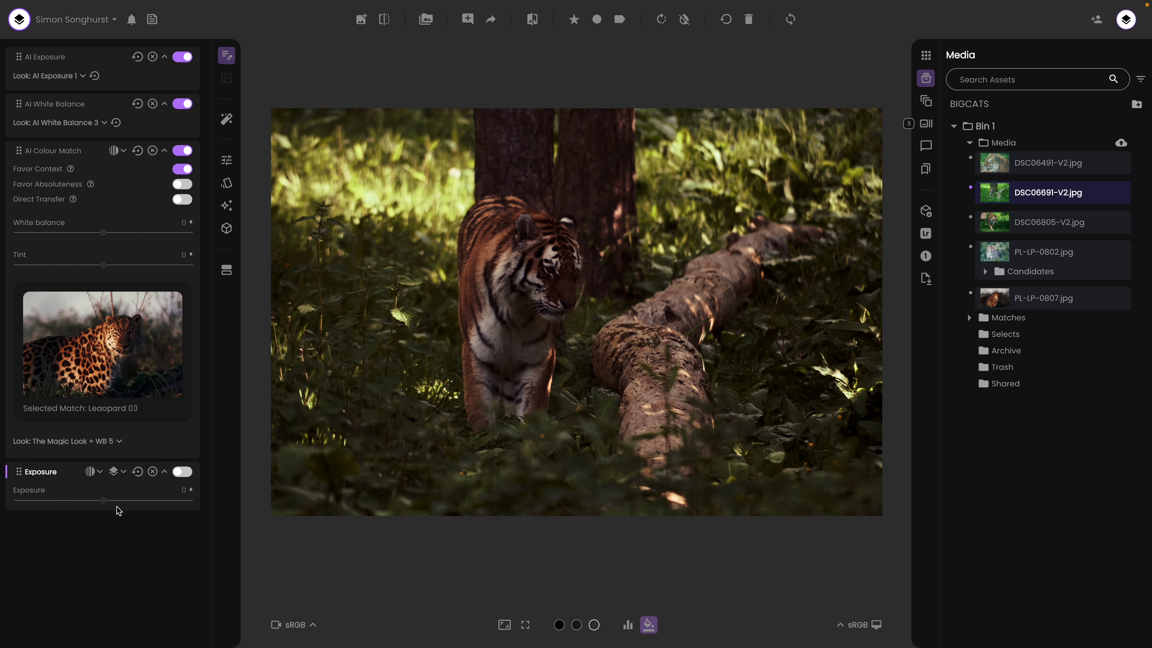
left_click_drag(107, 501, 117, 501)
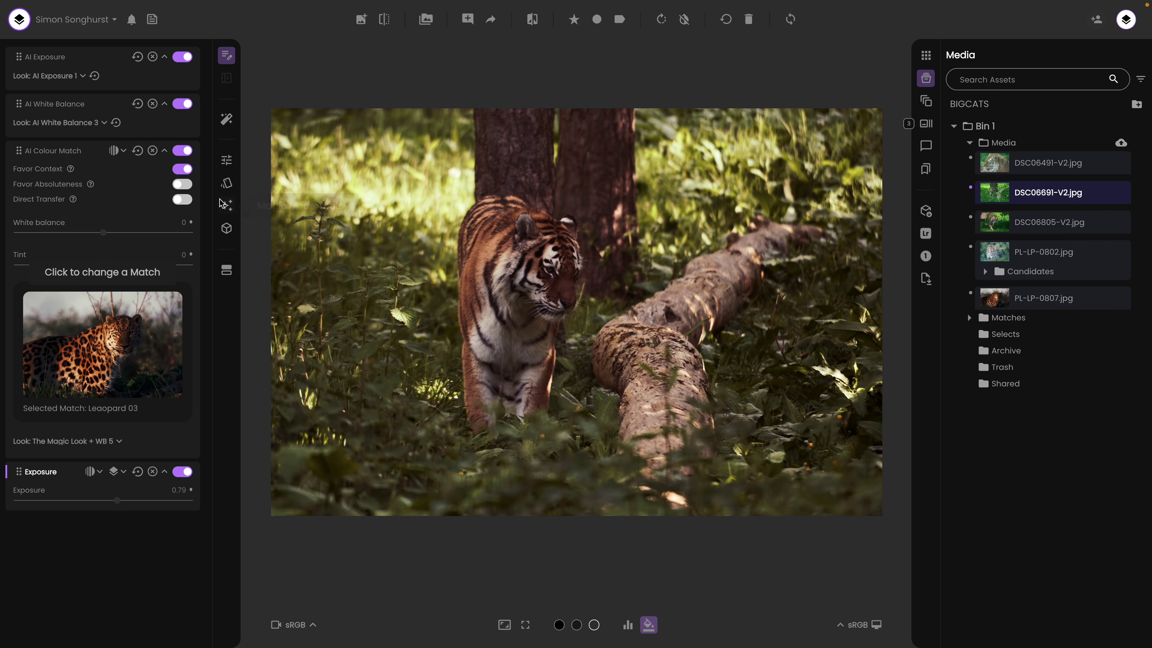
Add the AI Contrast tool from the Magic Mode tools, apply the AI Contrast 1 look, and hide the look previews
left_click(227, 161)
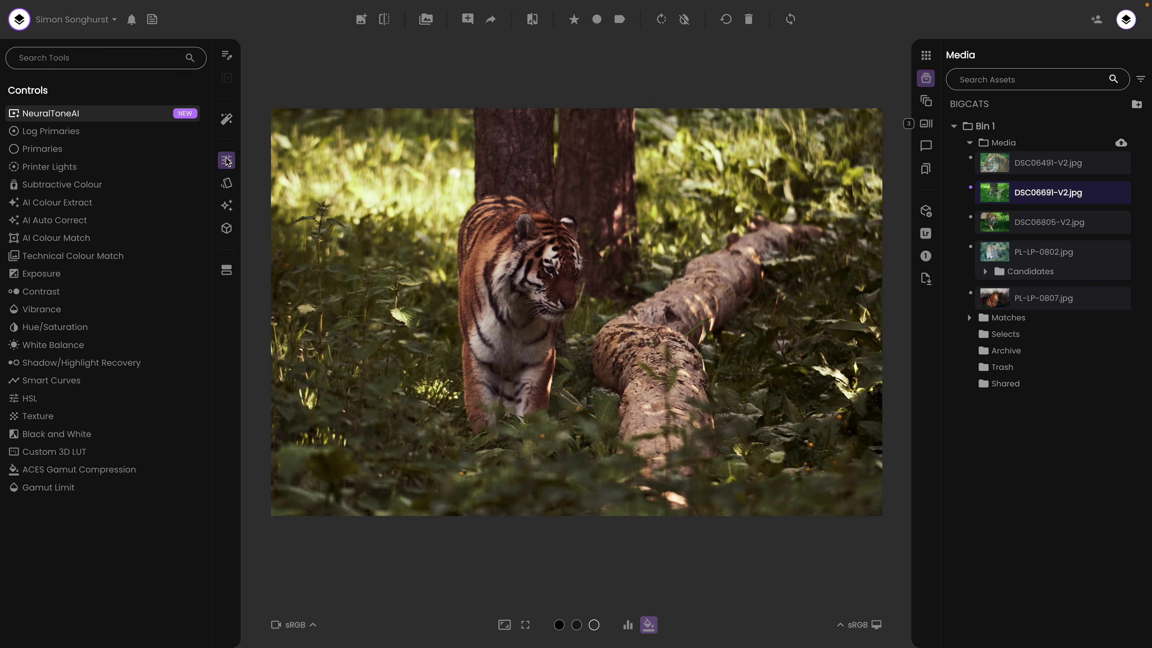
left_click(227, 183)
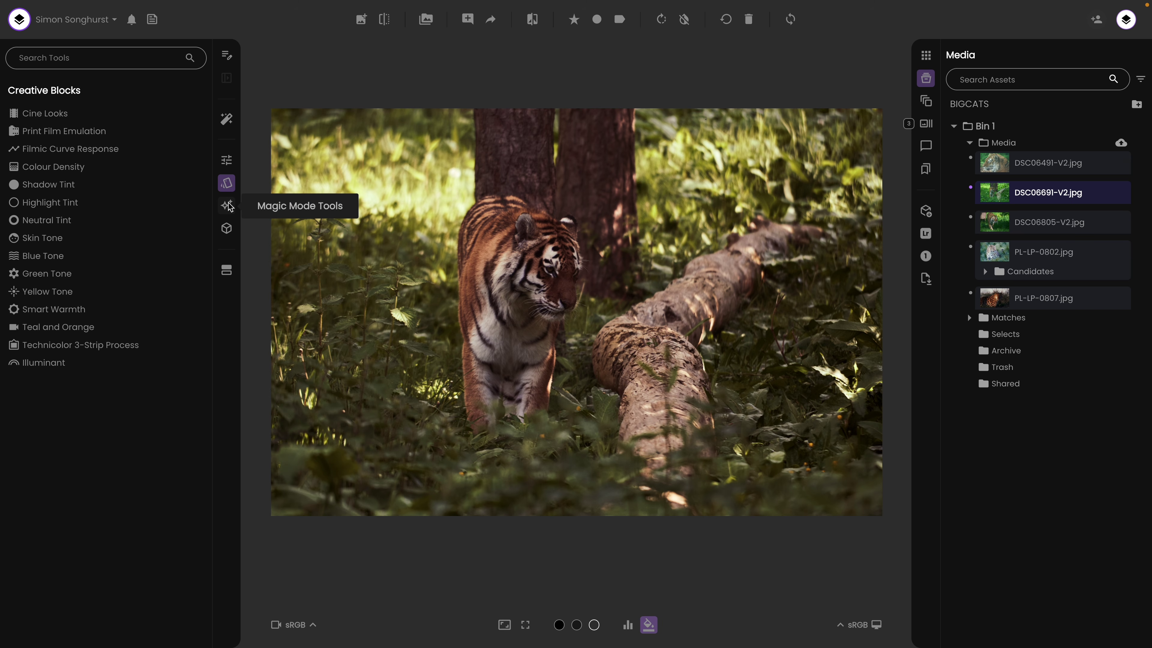
left_click(228, 206)
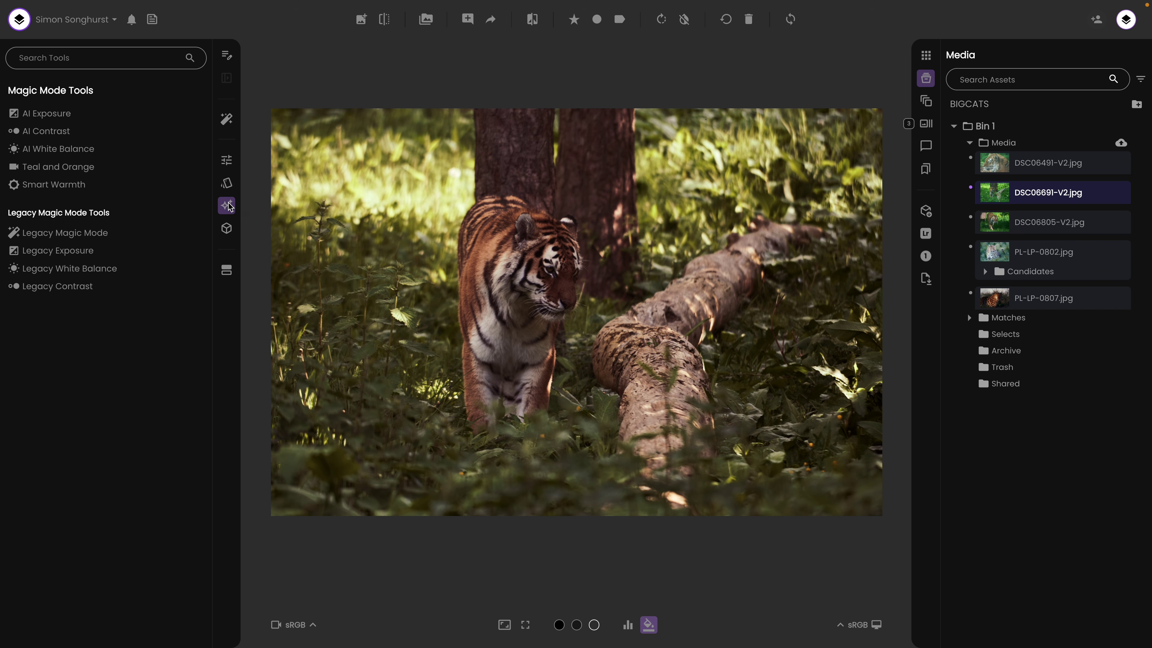
left_click(67, 132)
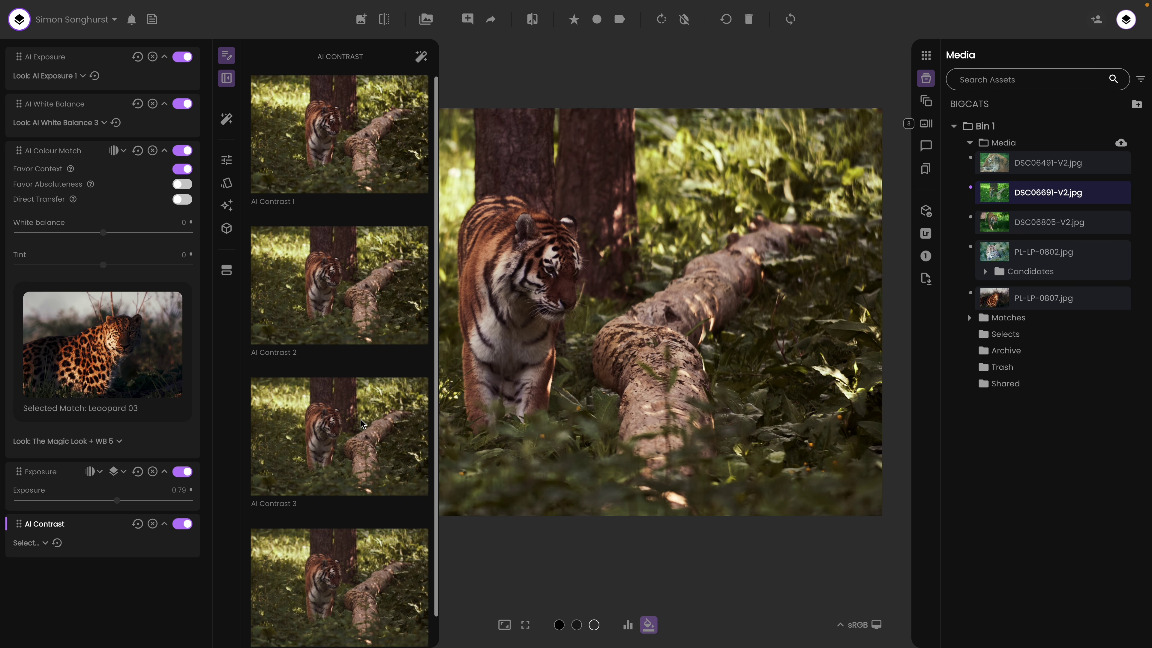
scroll(362, 424, "down", 1)
left_click(338, 310)
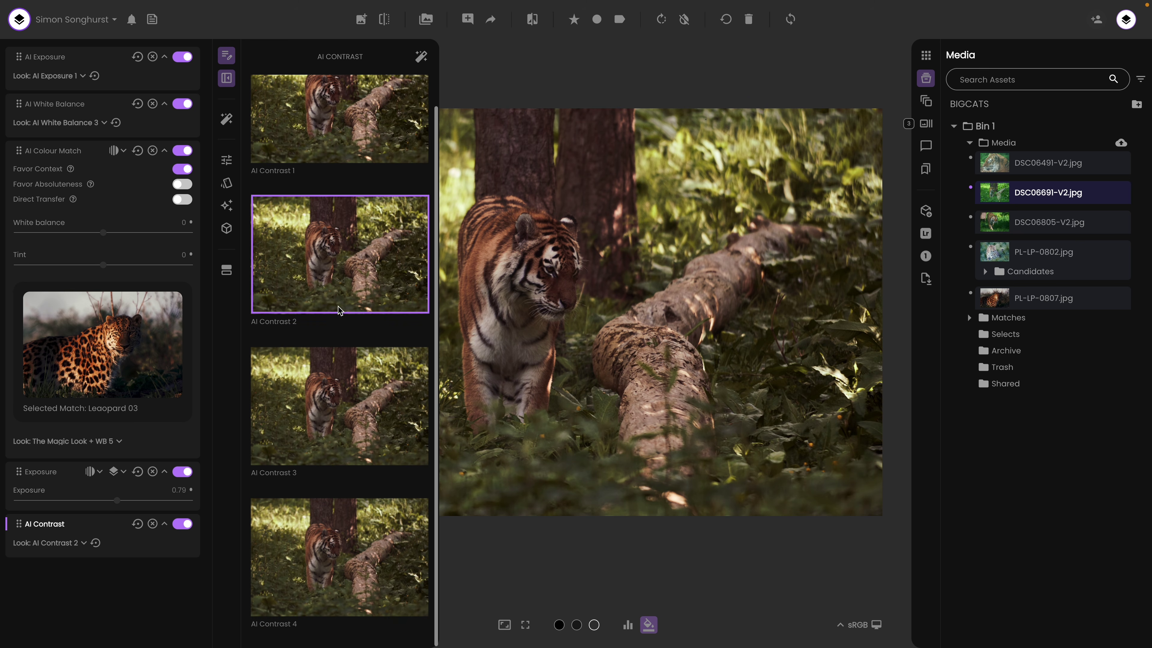
left_click(344, 407)
left_click(323, 148)
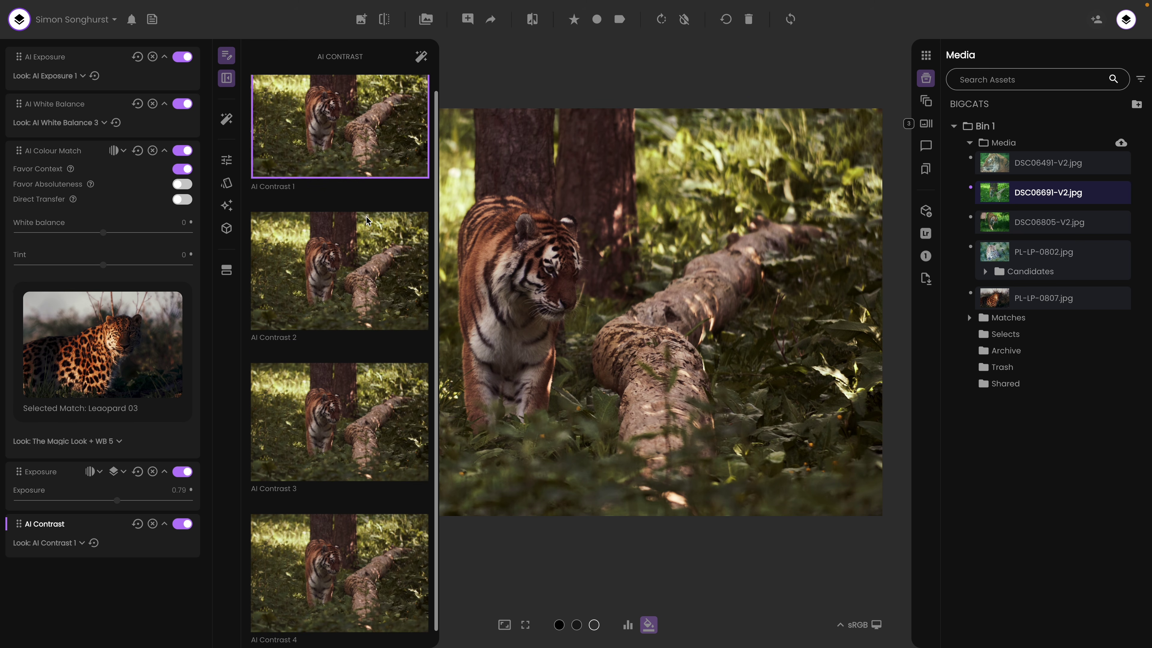
left_click(227, 75)
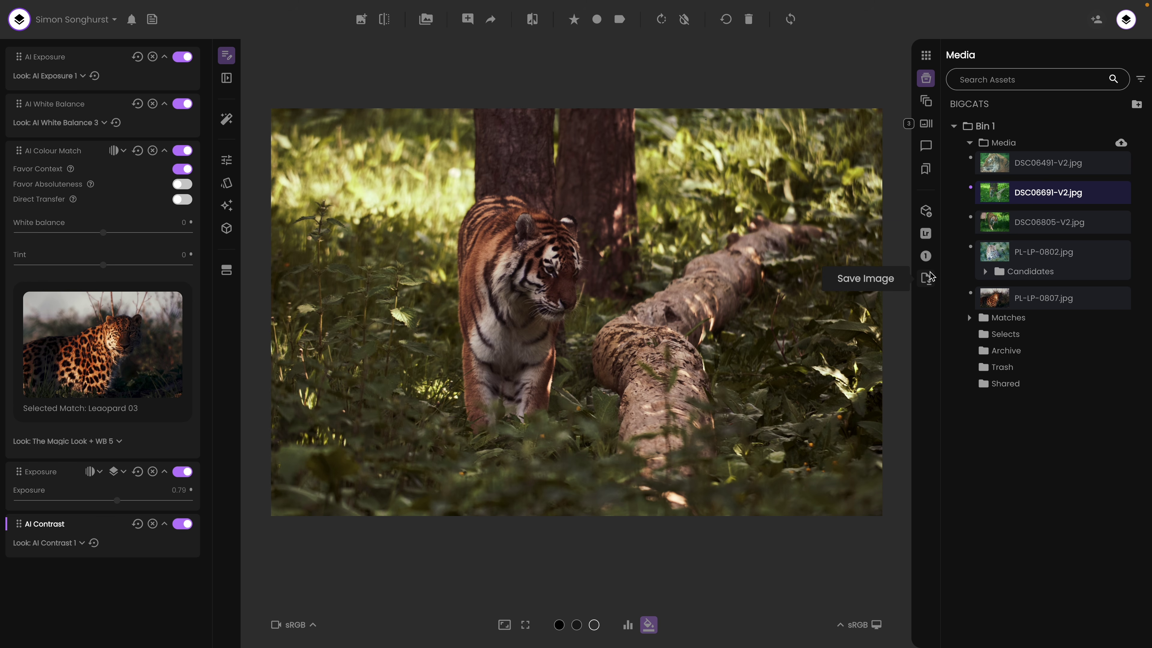
Export the grade as a Capture One style named Tiger Grade 01 with the camera make set to Sony
left_click(926, 257)
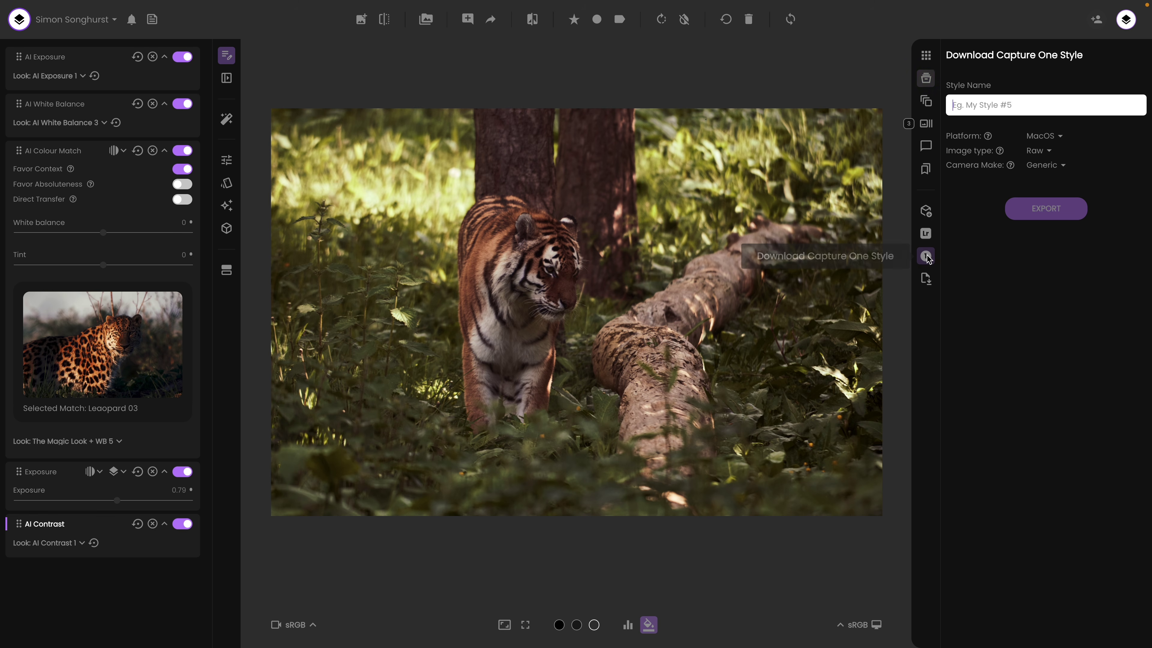
type("Tiger Grade 01")
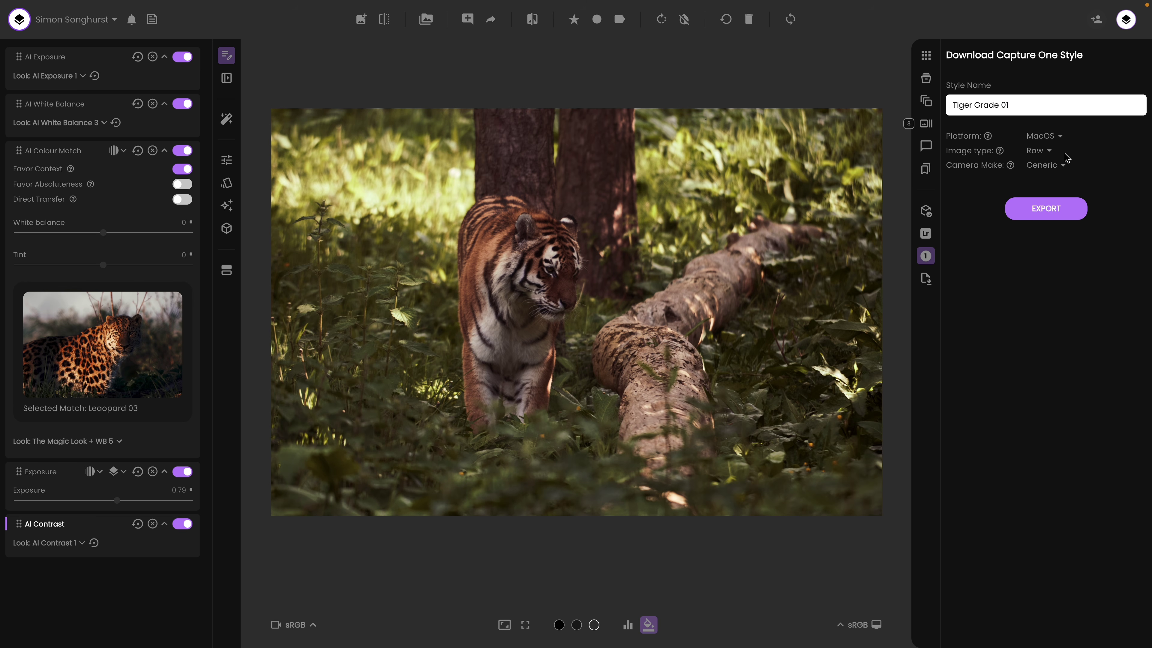
left_click(1057, 165)
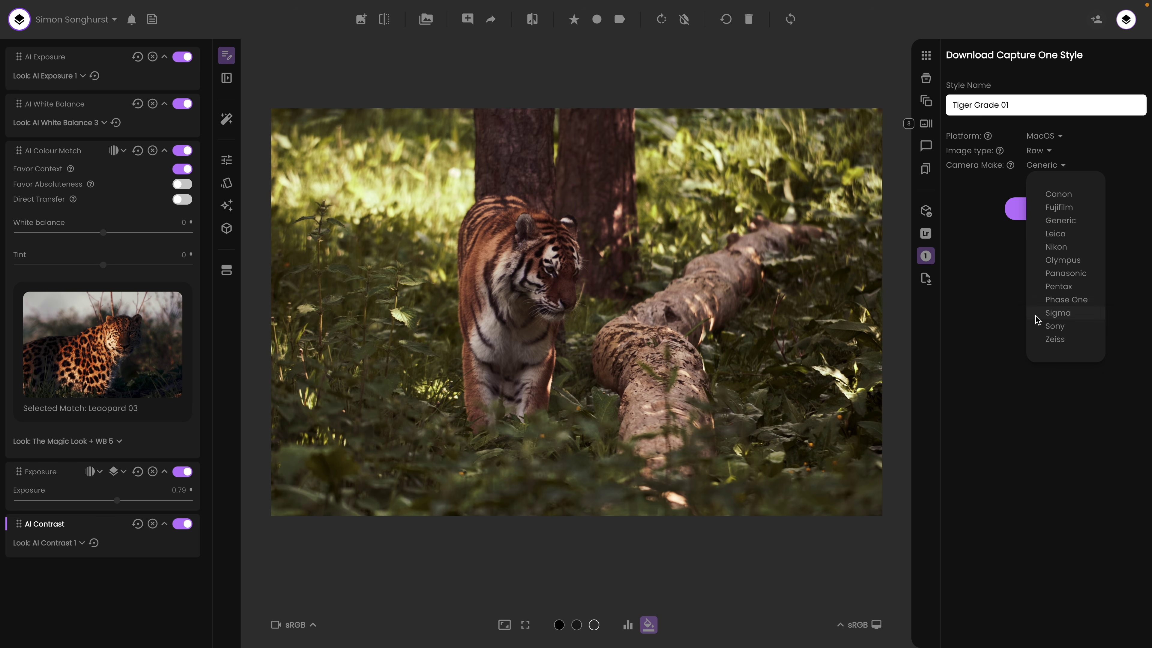
left_click(1075, 326)
left_click(1064, 209)
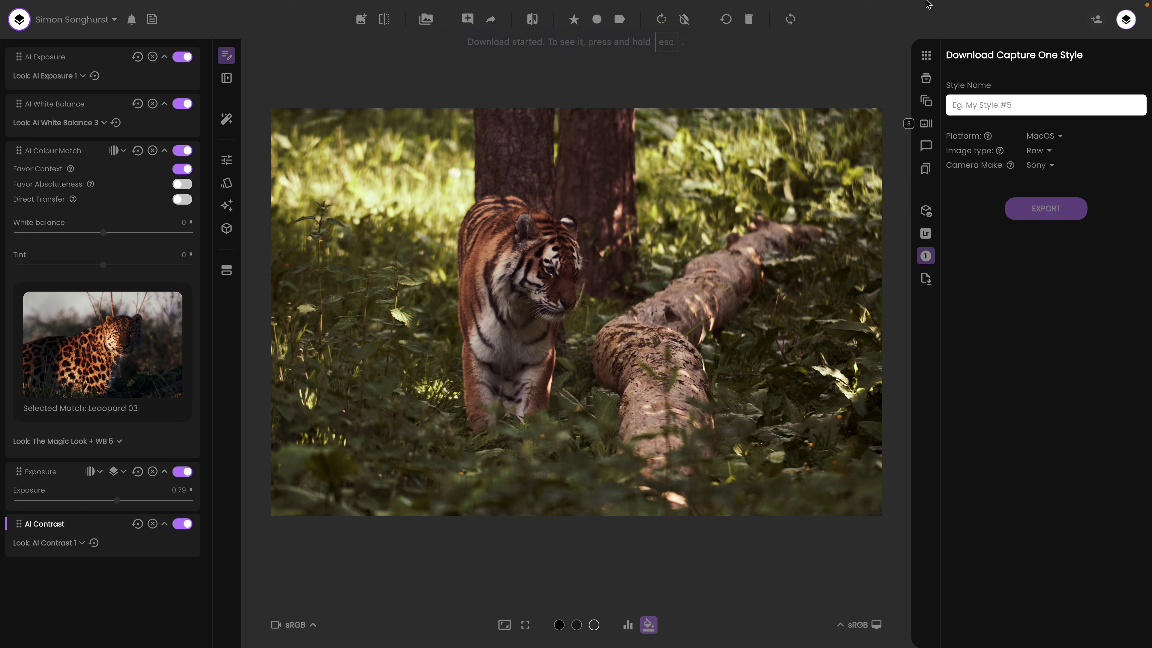
Take the browser out of full screen, copy the downloaded Tiger Grade 01.zip to the desktop, and extract it
mouse_move(431, 5)
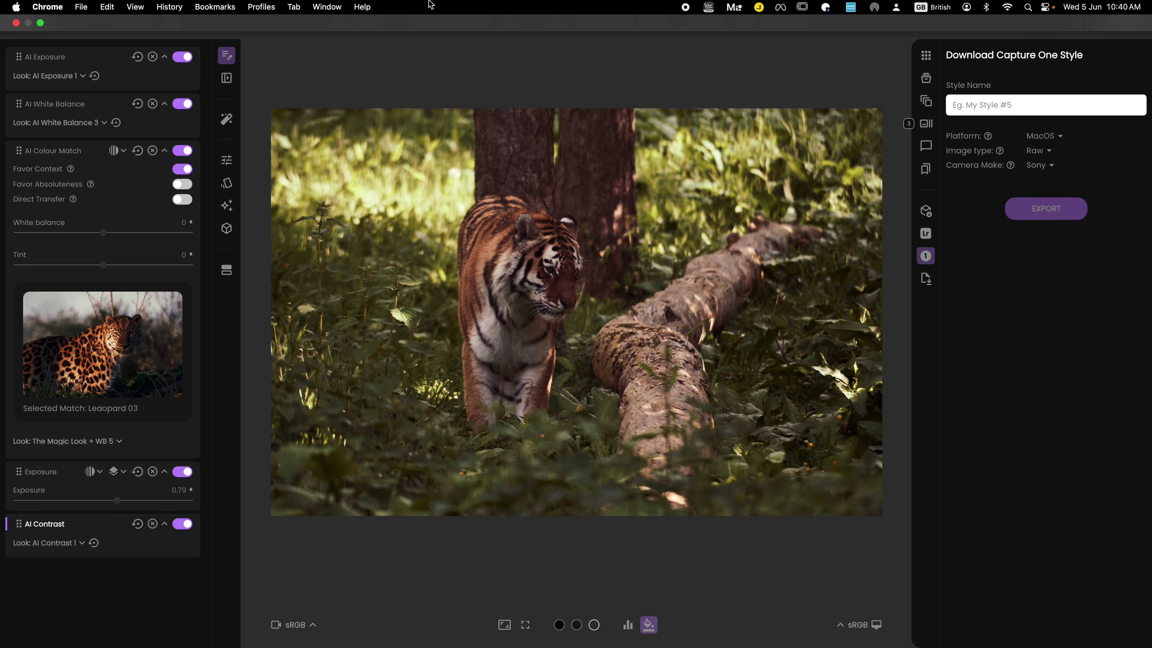
left_click(40, 23)
left_click_drag(994, 41, 920, 39)
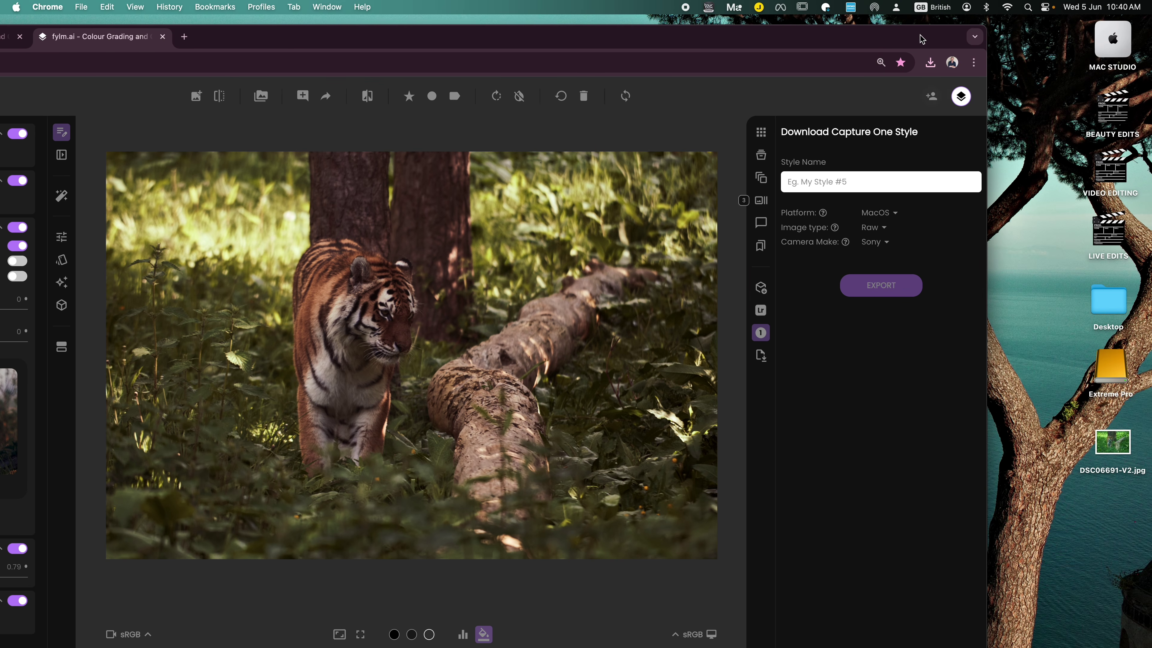
left_click(930, 64)
left_click_drag(802, 121, 1028, 112)
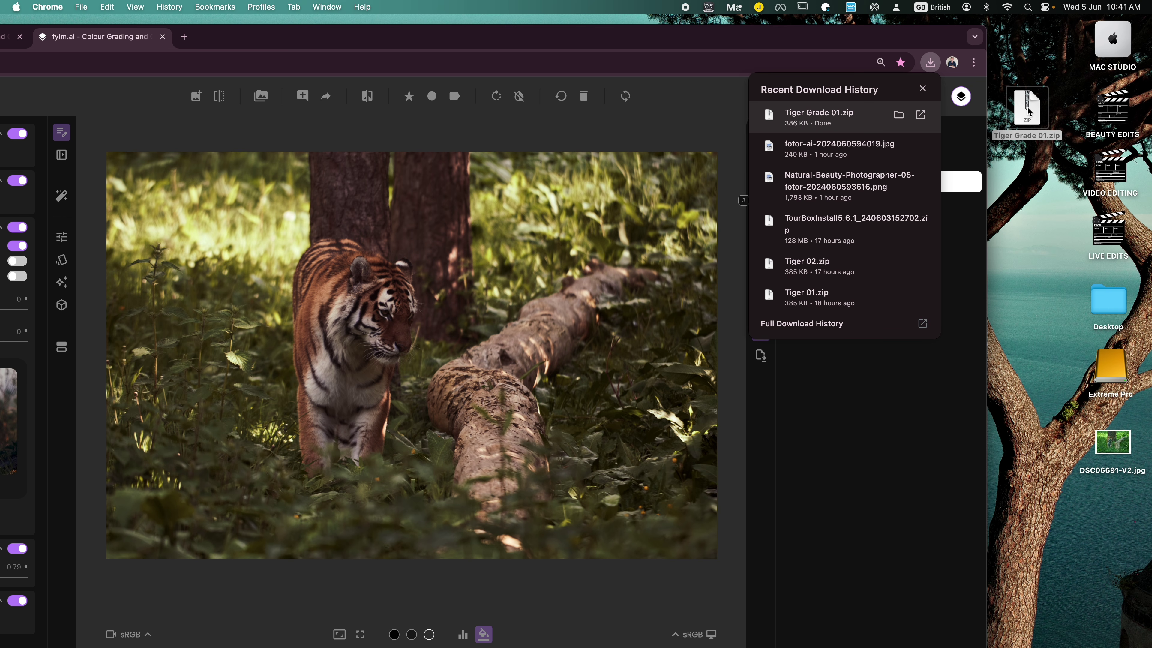
double_click(1029, 112)
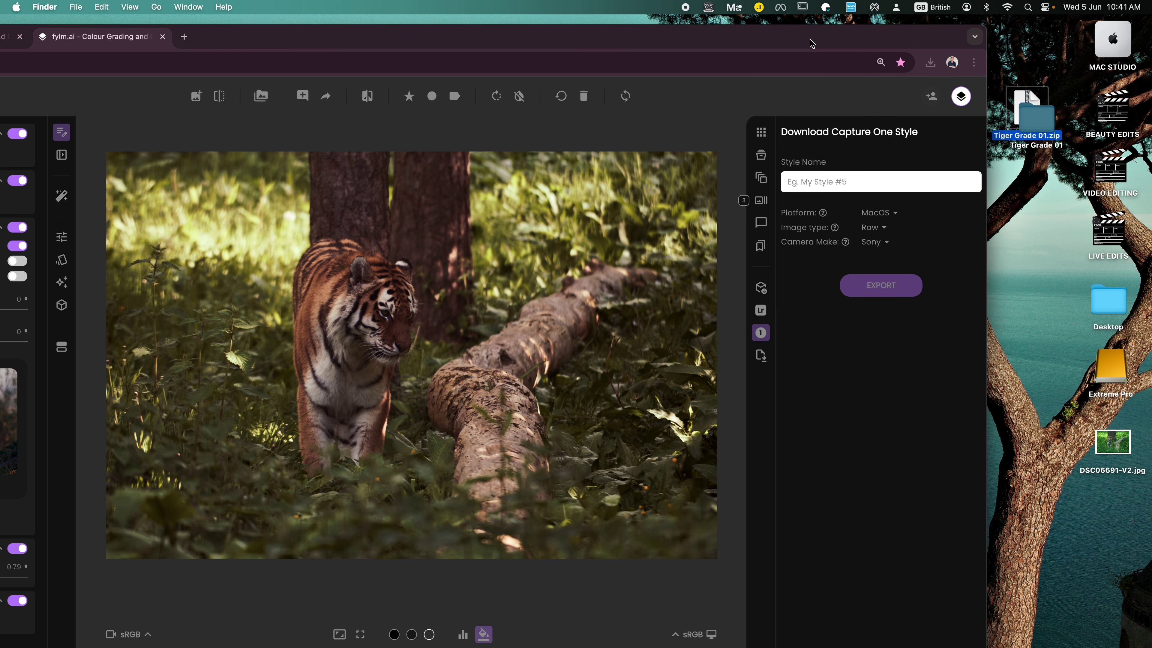
Open the extracted Tiger Grade 01 folder and import Tiger Grade 01.costyle into Capture One
key("super+o")
double_click(243, 96)
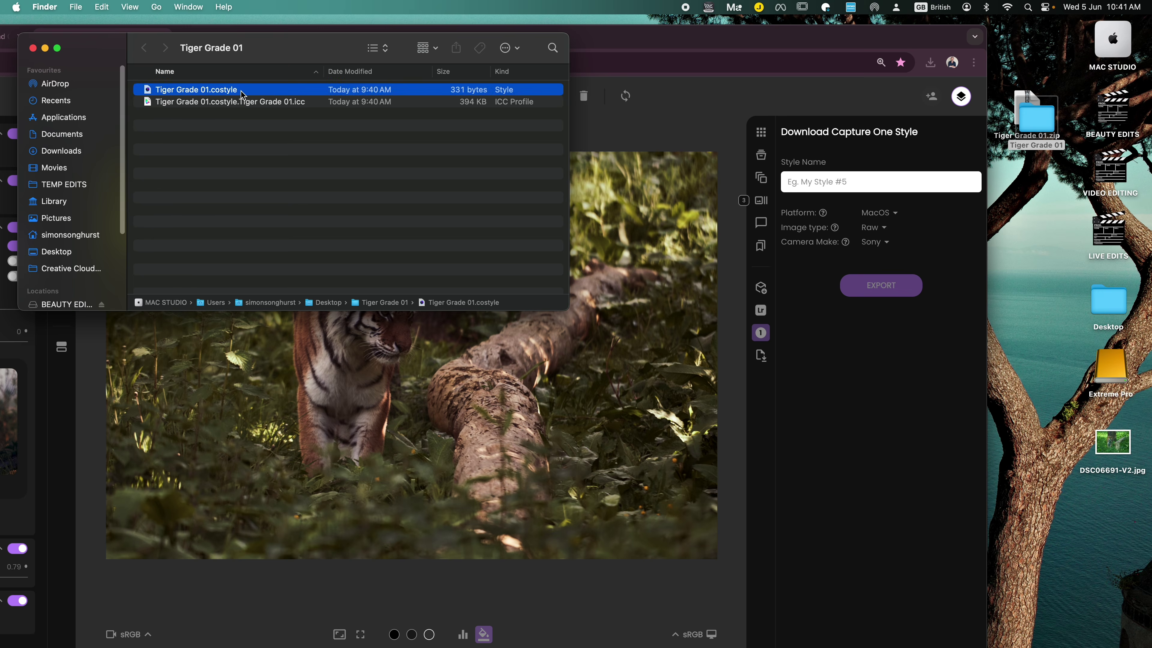
left_click(572, 260)
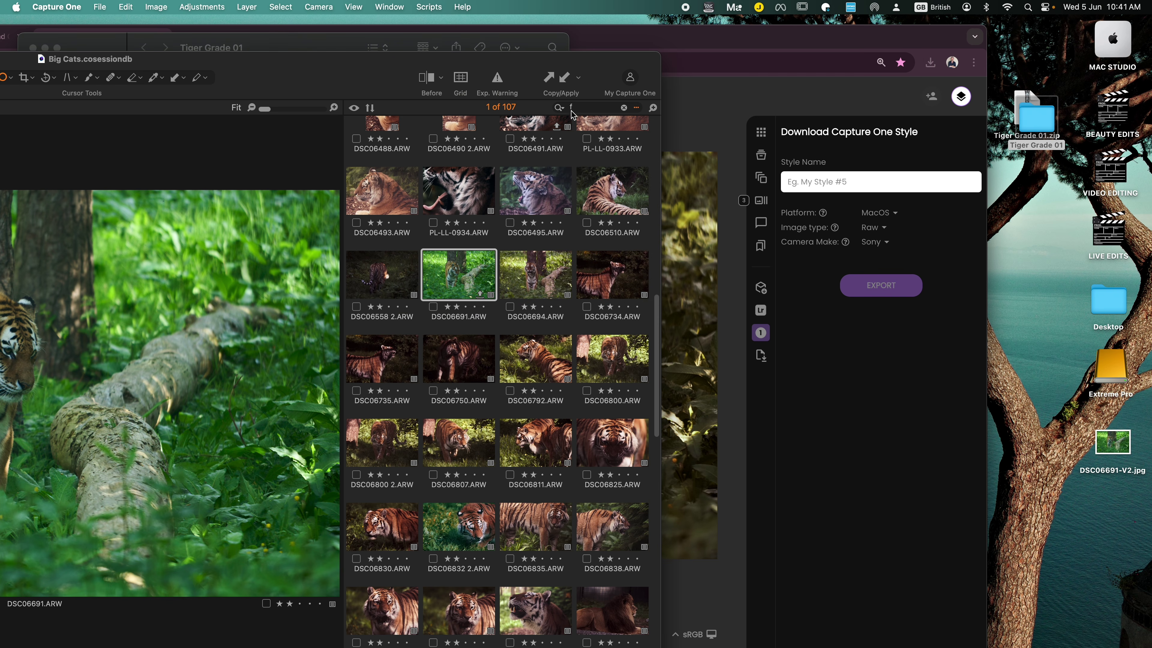
Maximize the Capture One window and apply the custom style Tiger Grade 01 to the tiger photo DSC06691.ARW
double_click(457, 58)
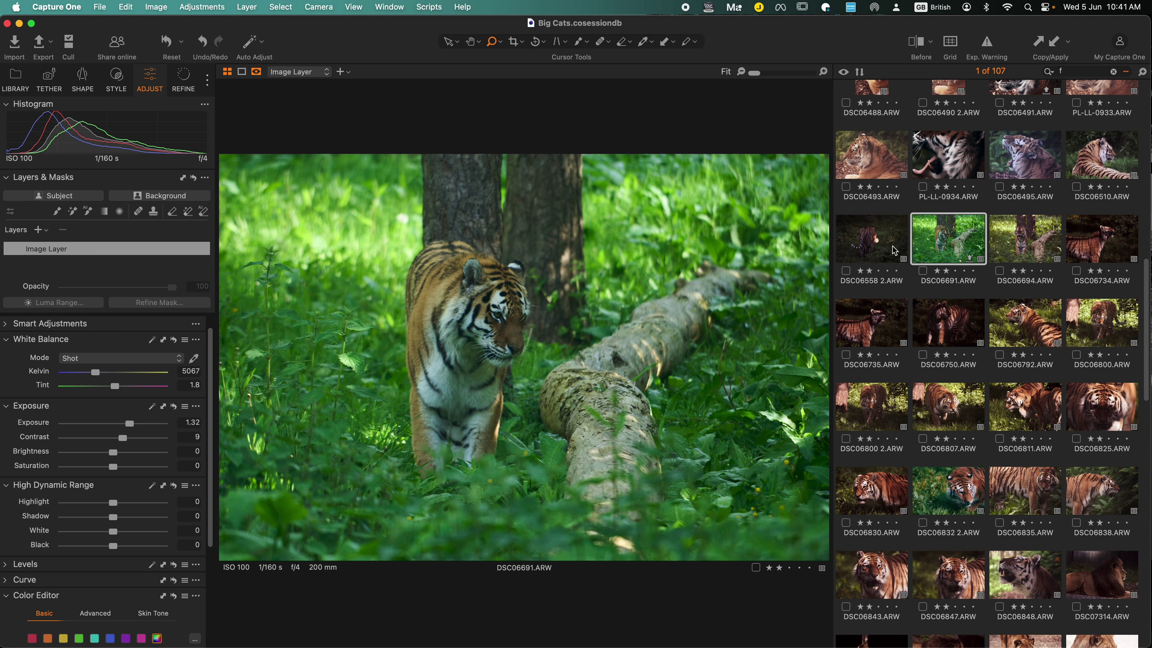
left_click(114, 78)
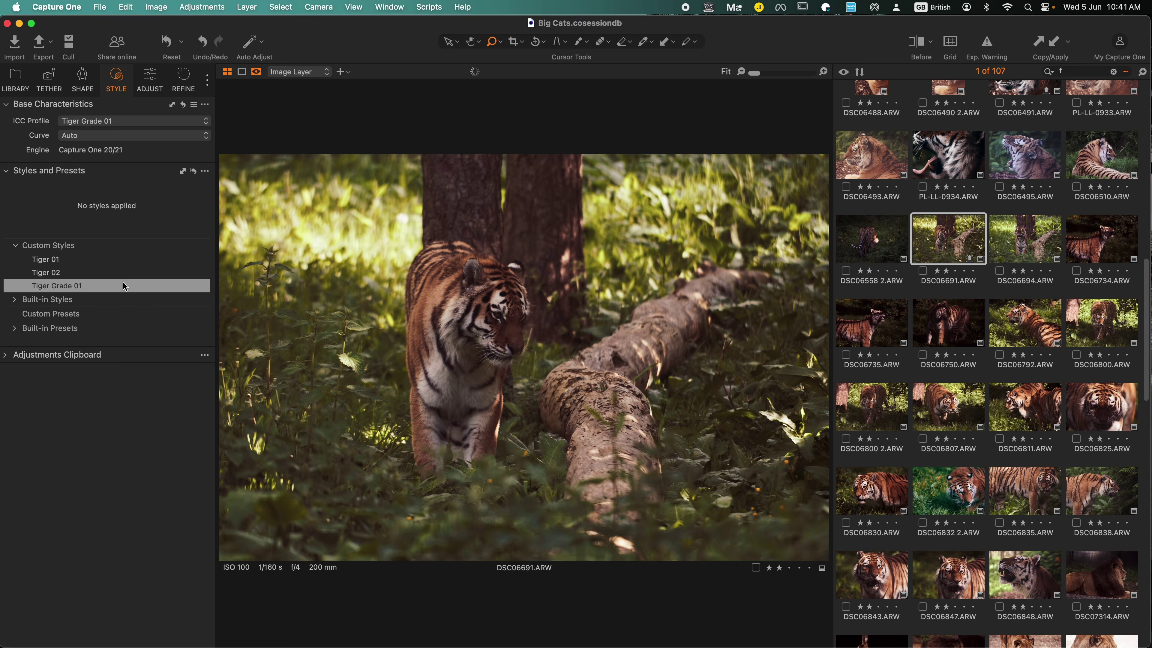
left_click(95, 286)
Set the photo's contrast to 22 and exposure to 1.45, and compare it in a before/after split view with the whole tiger on the after side
left_click(145, 81)
mouse_move(122, 437)
left_mouse_down()
mouse_move(135, 438)
mouse_move(132, 424)
left_mouse_up()
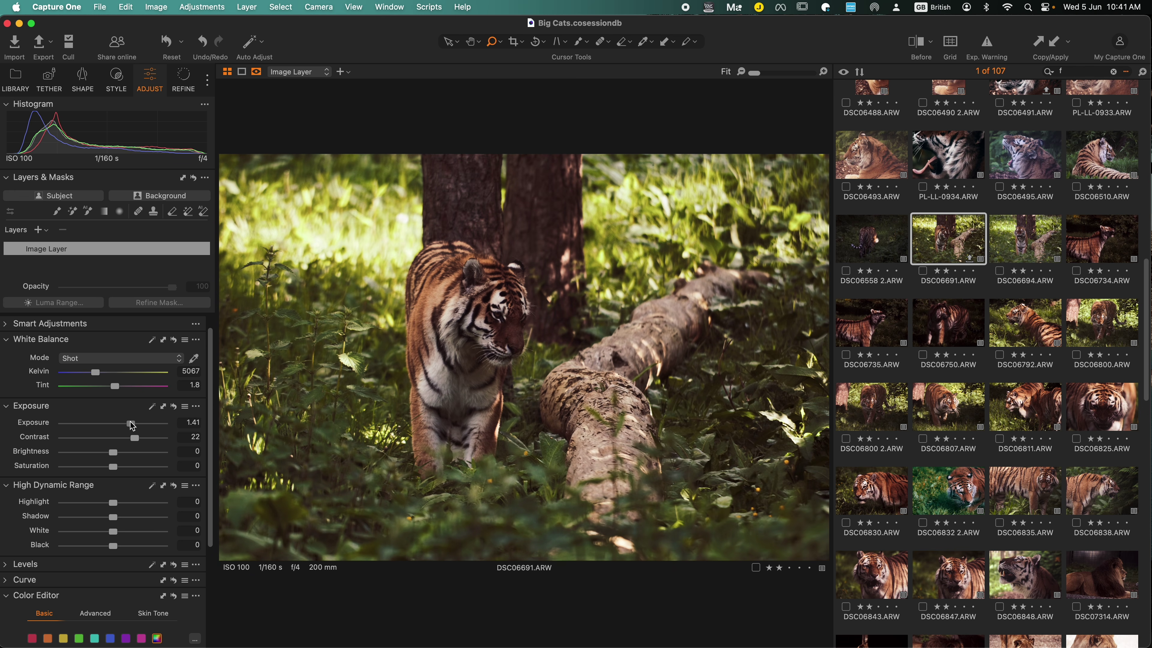
left_click(916, 42)
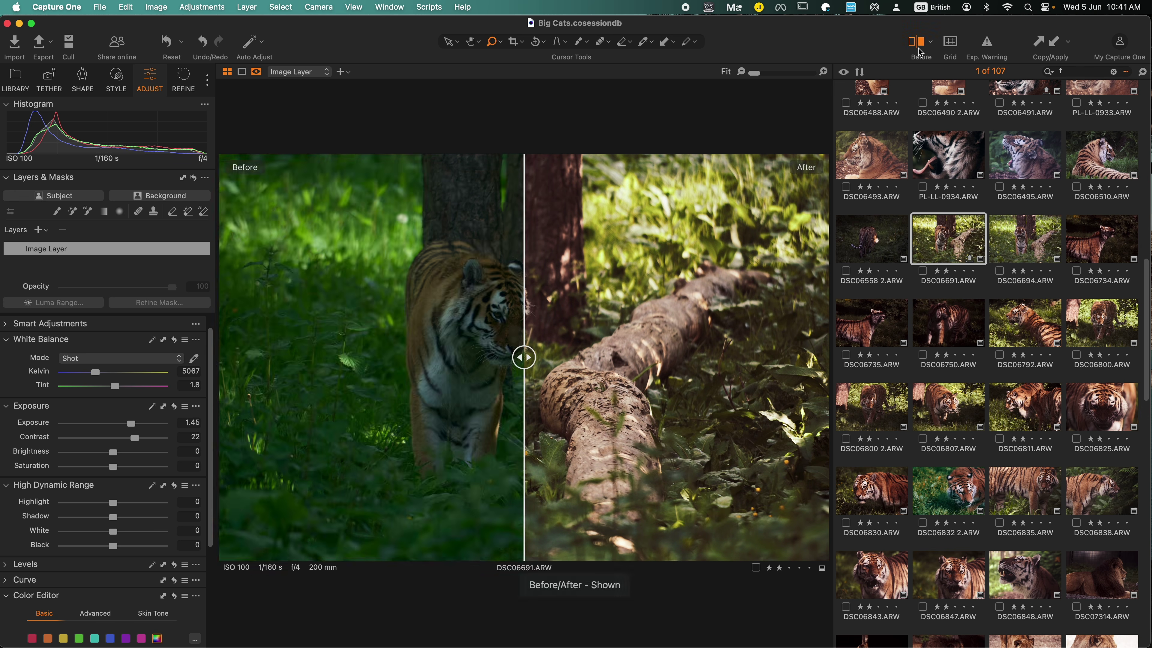
left_click_drag(524, 403, 349, 403)
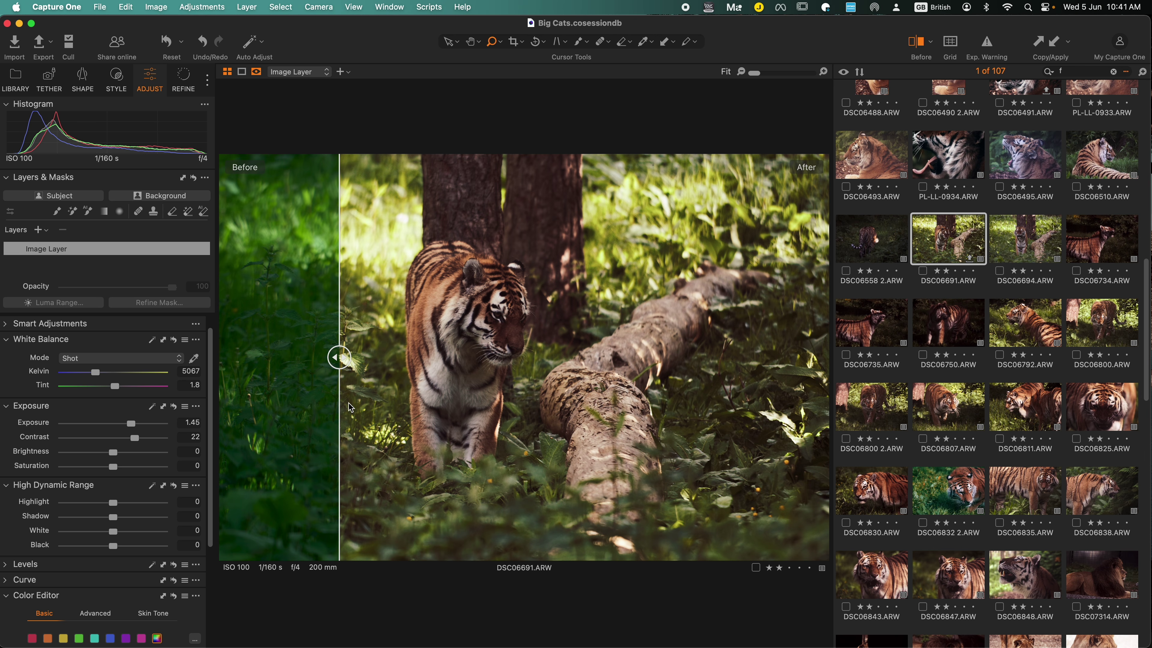